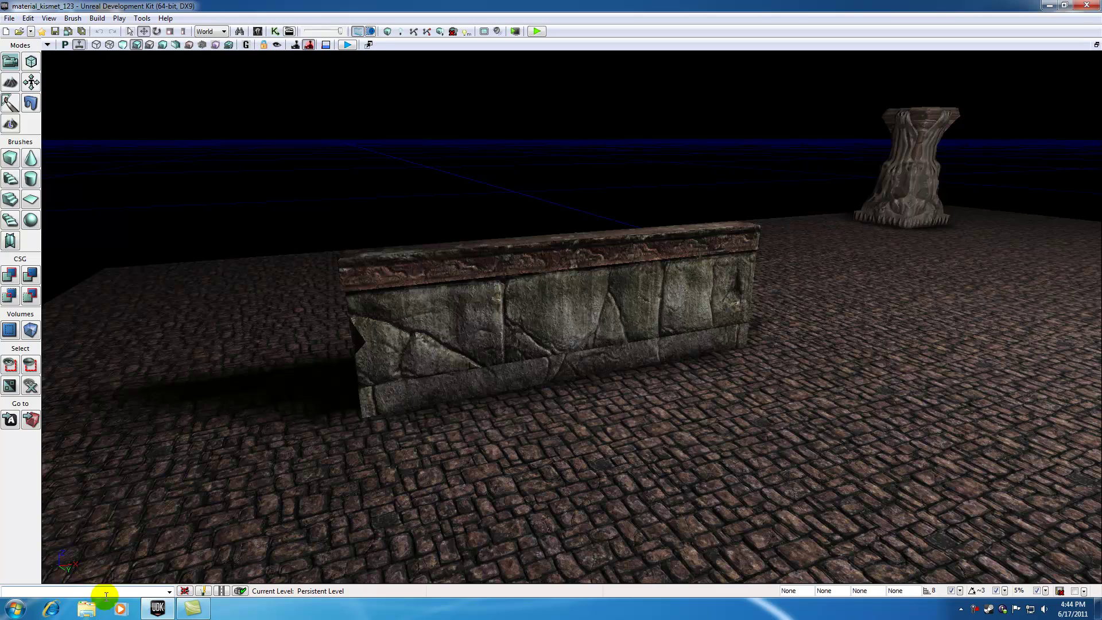
pyautogui.moveTo(406, 483)
pyautogui.mouseDown()
pyautogui.moveTo(436, 465)
pyautogui.moveTo(405, 442)
pyautogui.moveTo(395, 484)
pyautogui.mouseUp()
pyautogui.moveTo(395, 483); pyautogui.dragTo(394, 525, button='right')
pyautogui.moveTo(478, 415); pyautogui.dragTo(481, 397, button='right')
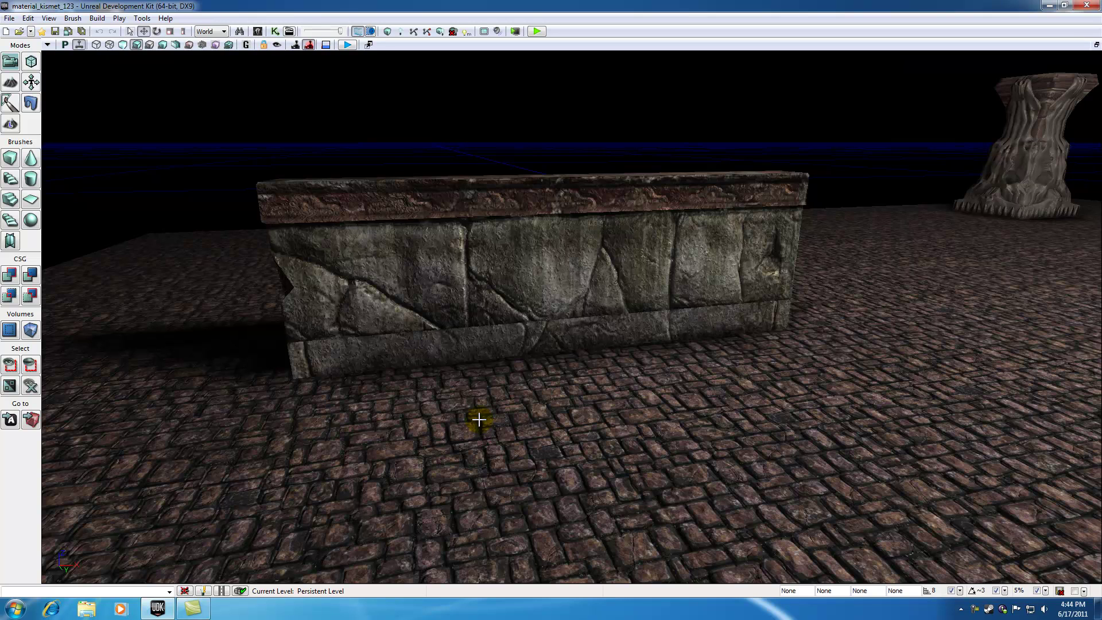
pyautogui.rightClick(689, 452)
pyautogui.moveTo(715, 402)
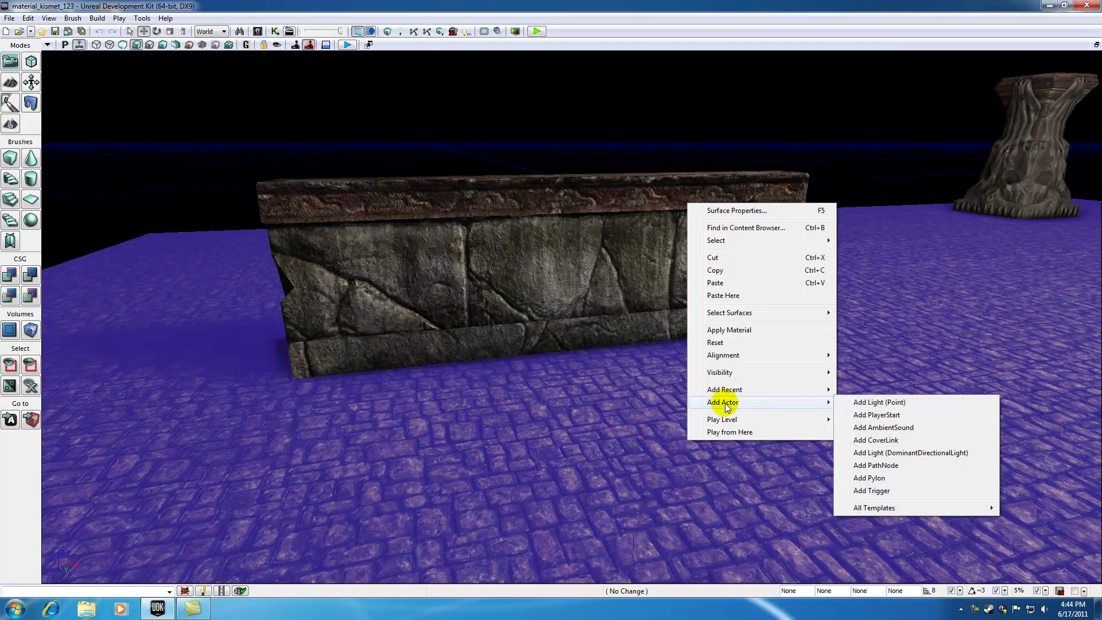
pyautogui.click(879, 490)
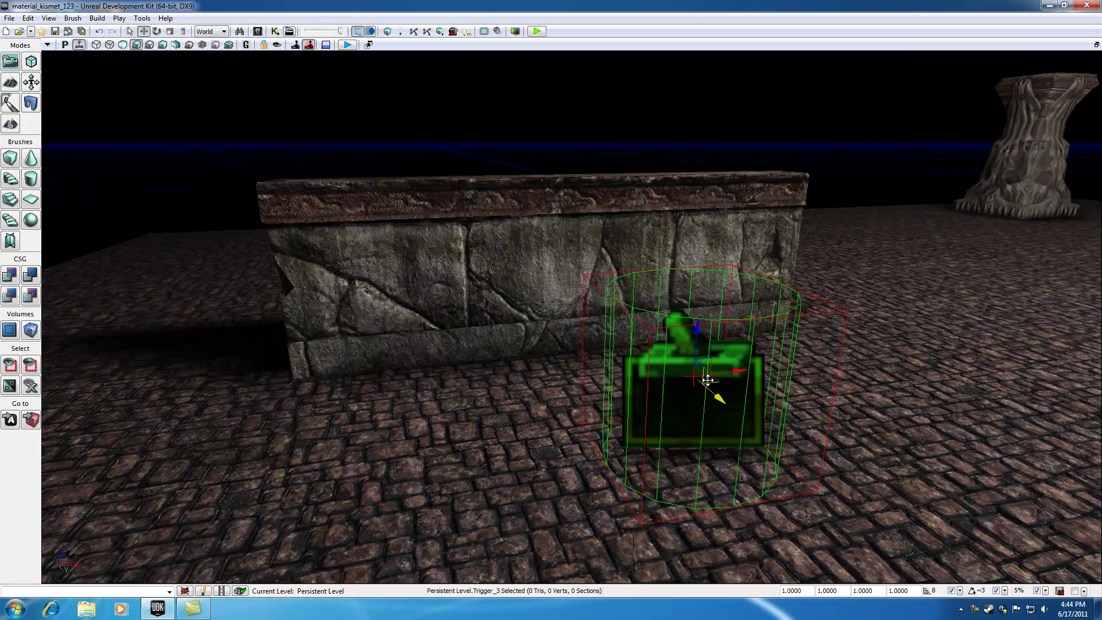
pyautogui.click(831, 276)
pyautogui.click(718, 386)
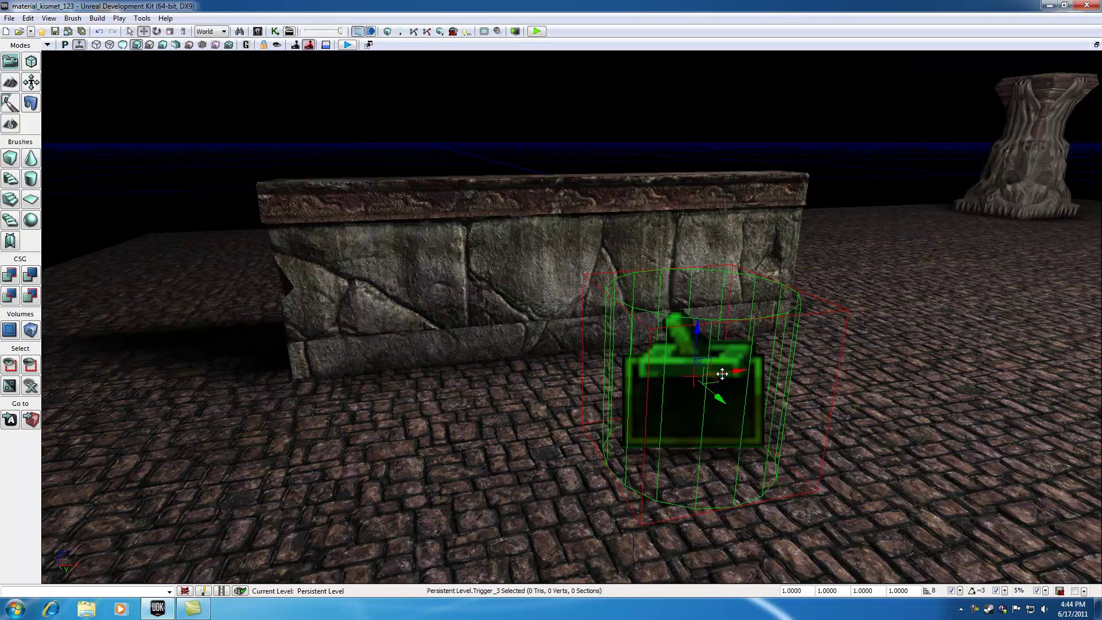
pyautogui.press('Delete')
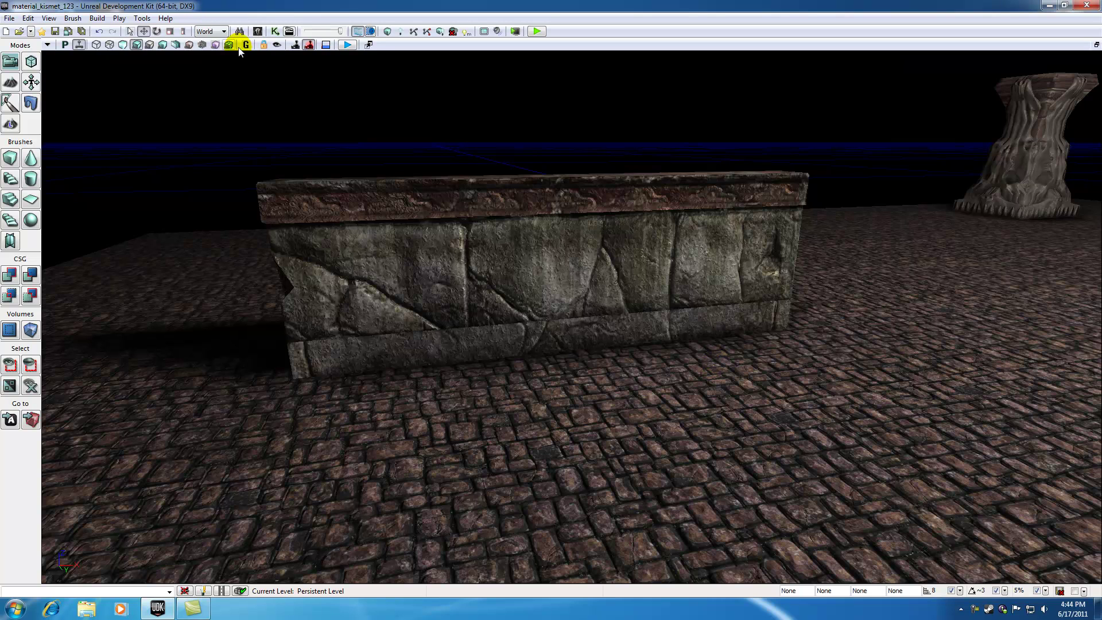
# - Place the static mesh S_HU_Deco_SM_StorageTanks07 from the Content Browser onto the front face of the stone wall
pyautogui.click(258, 31)
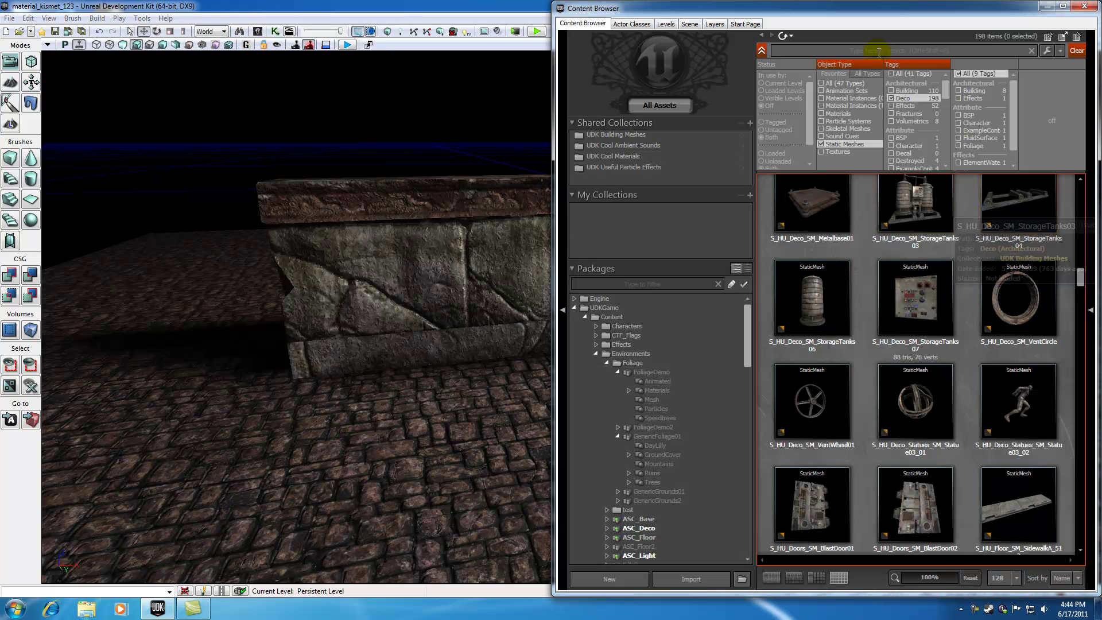
pyautogui.click(921, 302)
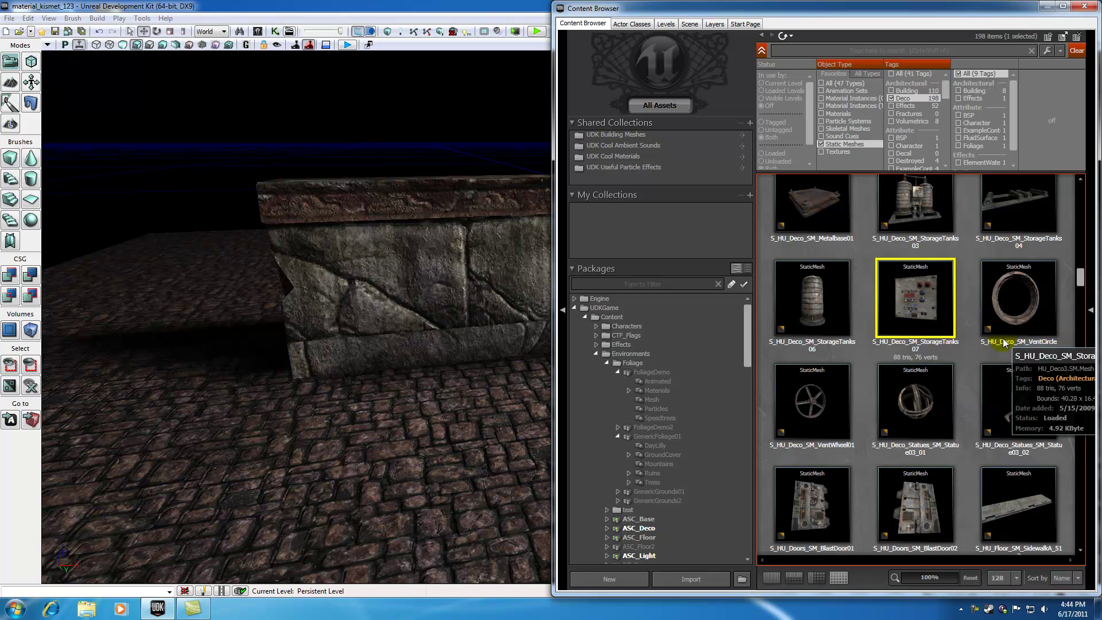
pyautogui.scroll(1, 1081, 280)
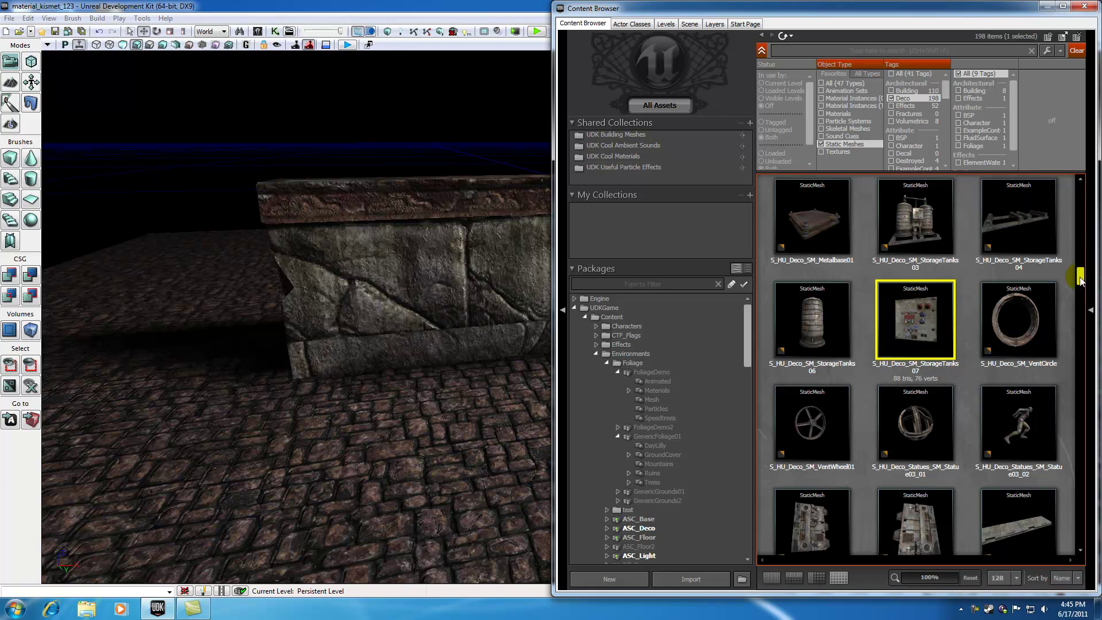
pyautogui.moveTo(916, 319); pyautogui.dragTo(489, 258)
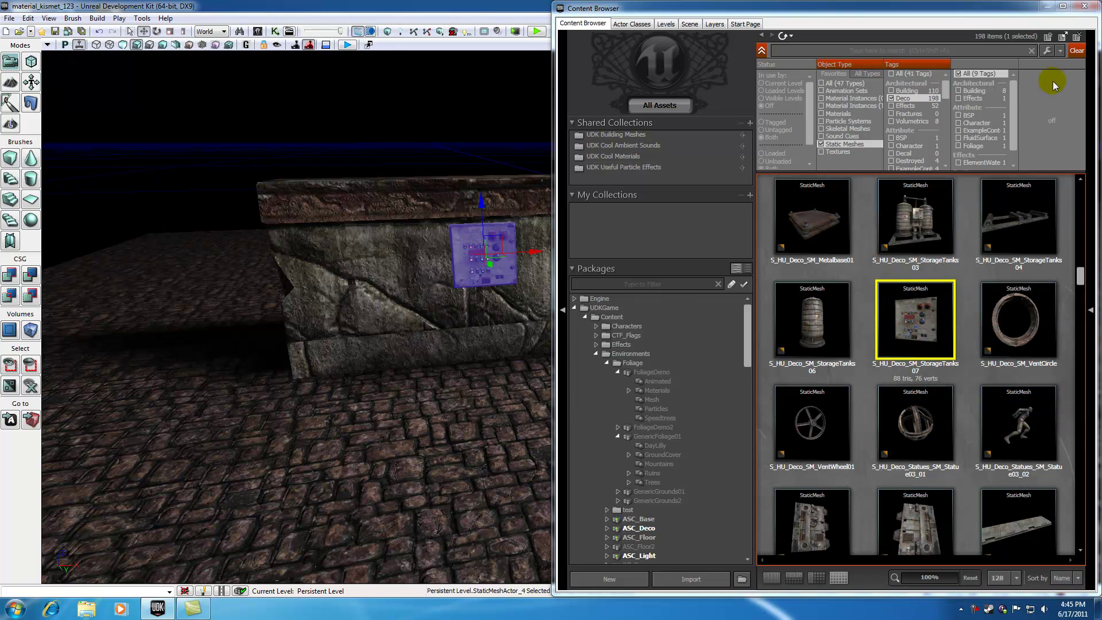
pyautogui.click(1084, 6)
# - Inspect the control panel mesh on the stone wall from close up
pyautogui.click(550, 99)
pyautogui.moveTo(515, 201); pyautogui.dragTo(510, 120)
pyautogui.moveTo(473, 356); pyautogui.dragTo(470, 342)
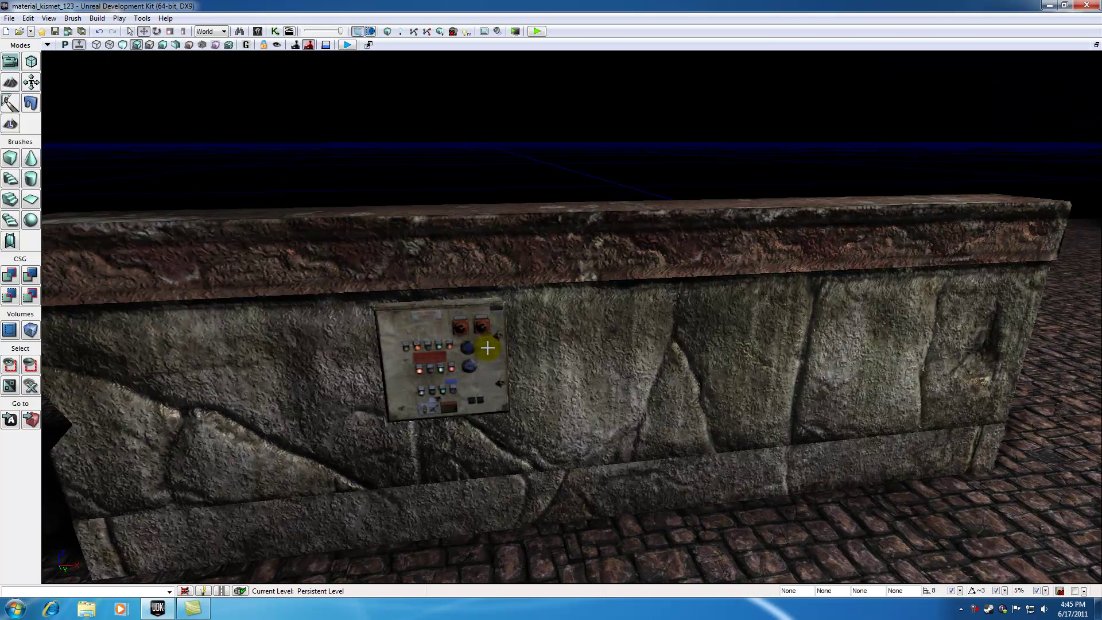
pyautogui.moveTo(487, 347); pyautogui.dragTo(494, 326)
pyautogui.click(493, 326)
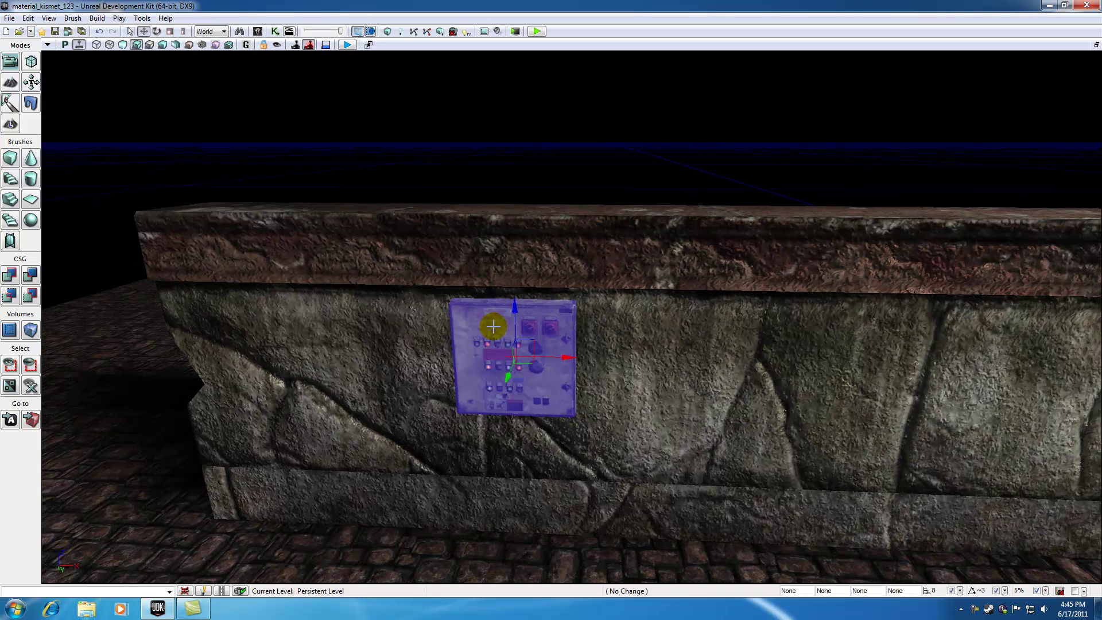
pyautogui.click(524, 157)
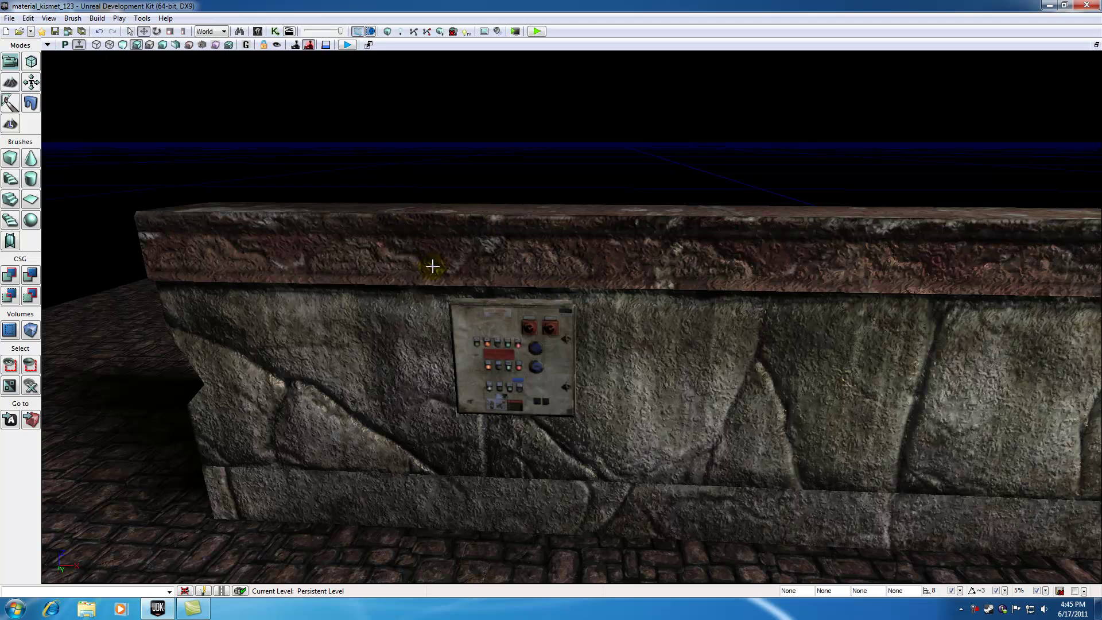
pyautogui.moveTo(591, 409); pyautogui.dragTo(595, 415)
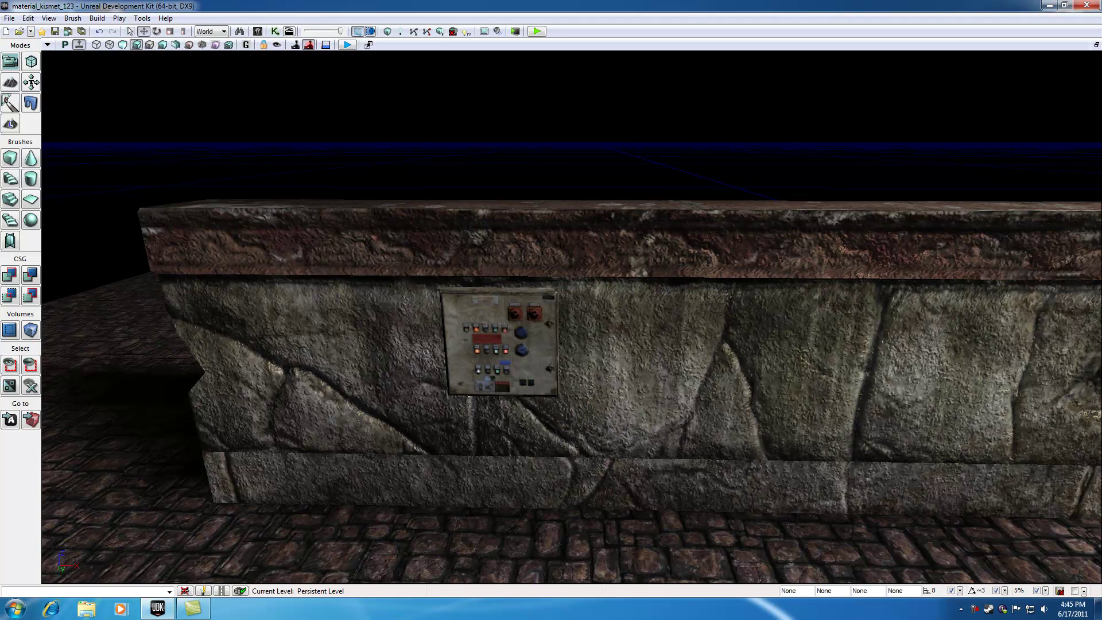
# - Add a Trigger actor in front of the stone wall near the control panel
pyautogui.rightClick(577, 451)
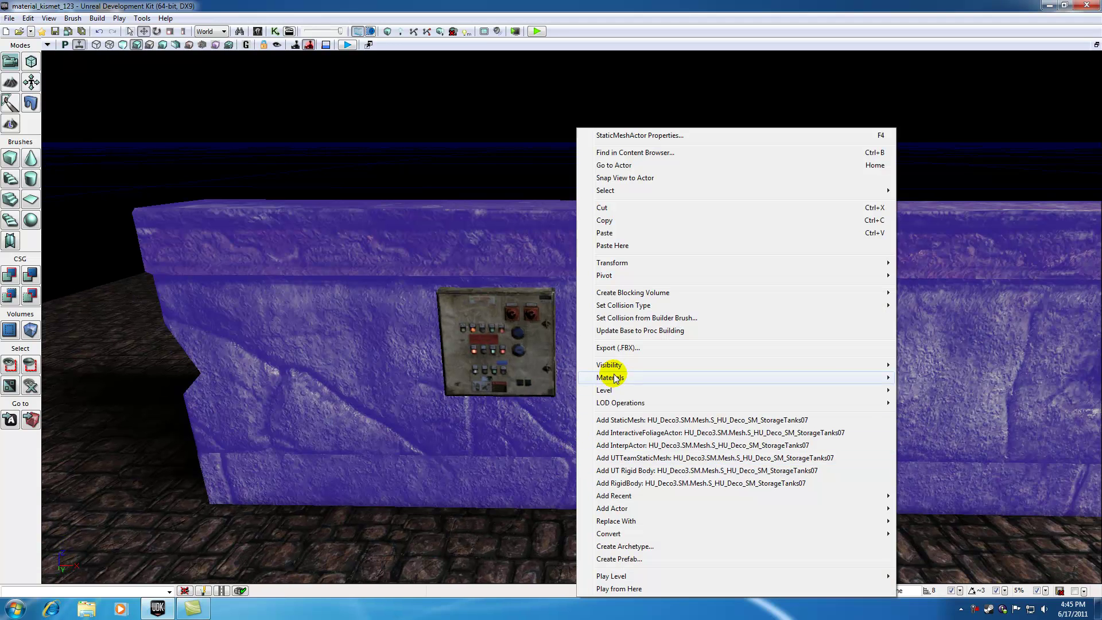
pyautogui.click(459, 140)
pyautogui.rightClick(278, 153)
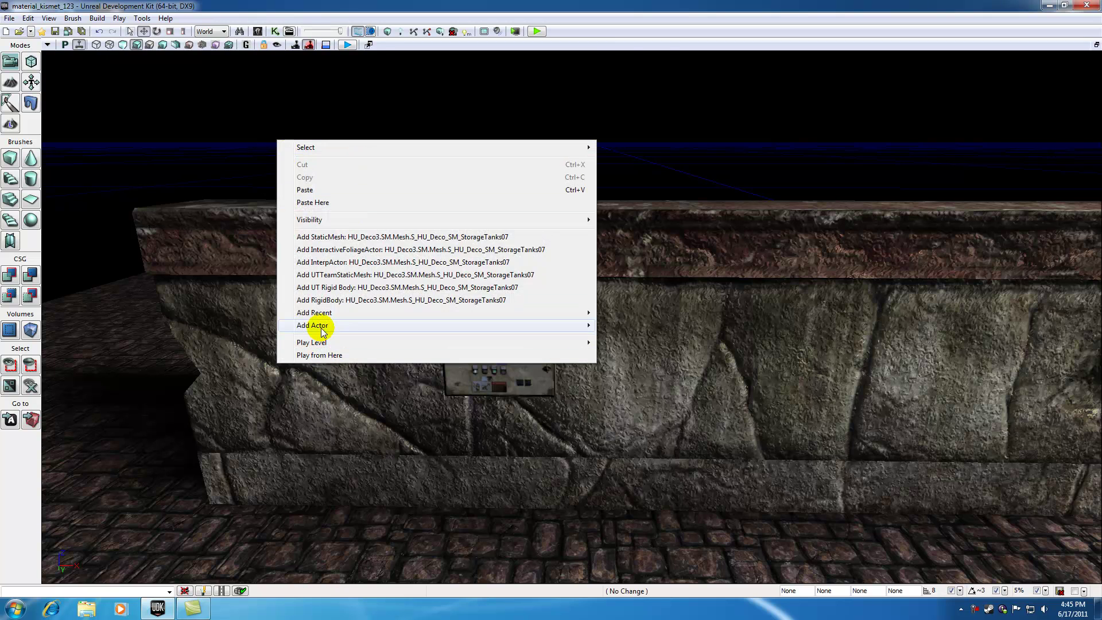
pyautogui.moveTo(318, 326)
pyautogui.click(643, 414)
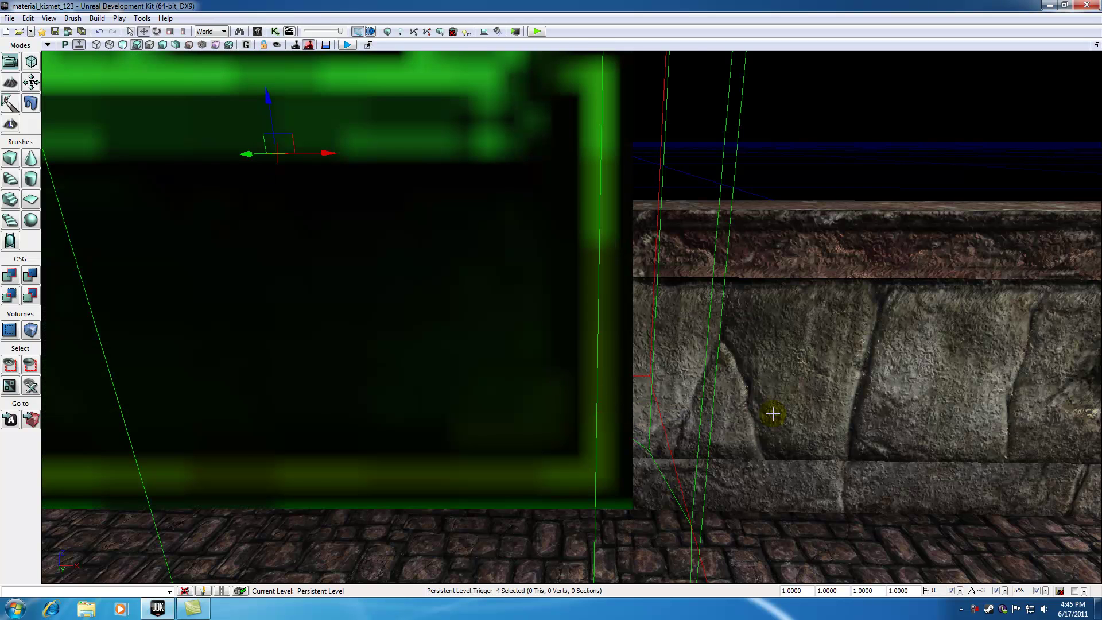
pyautogui.scroll(-5, 748, 408)
pyautogui.moveTo(553, 146); pyautogui.dragTo(554, 222)
pyautogui.moveTo(505, 91); pyautogui.dragTo(534, 324)
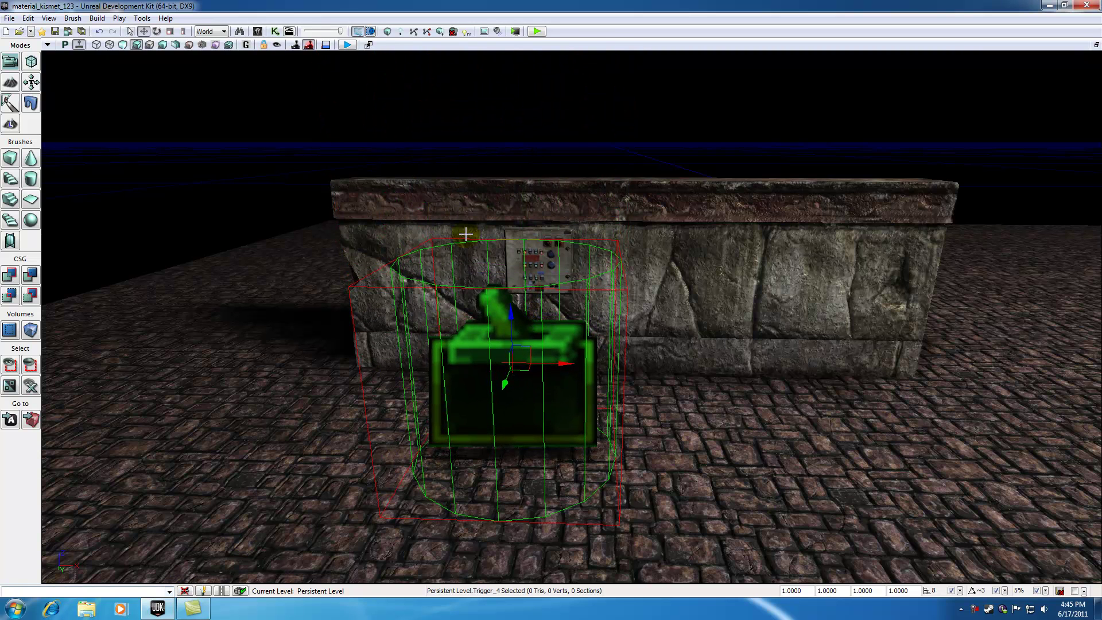
# - Move the trigger closer to the wall in the top view, keeping it in front of the control panel, and return to the maximized perspective view
pyautogui.click(1095, 44)
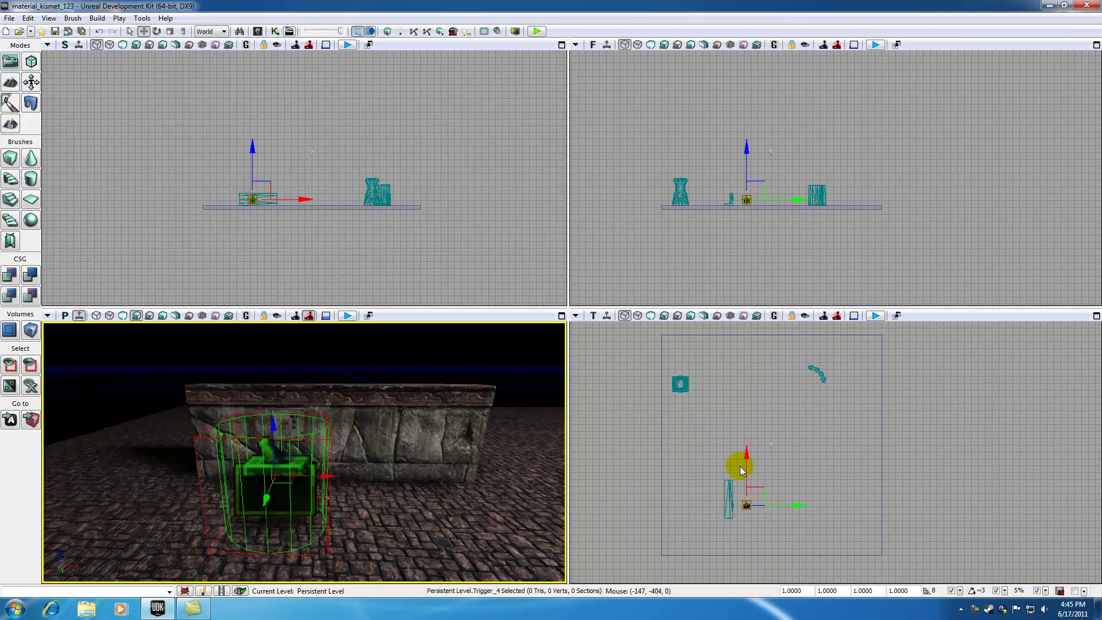
pyautogui.moveTo(796, 504); pyautogui.dragTo(780, 503)
pyautogui.click(317, 367)
pyautogui.moveTo(310, 418); pyautogui.dragTo(334, 381)
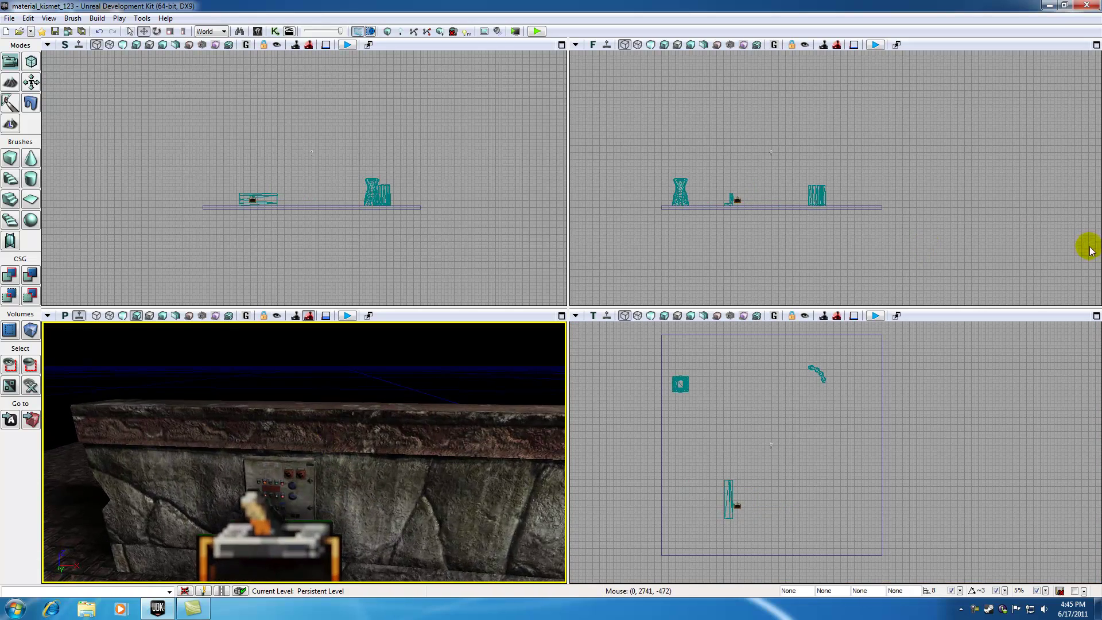
pyautogui.click(562, 315)
pyautogui.moveTo(491, 369); pyautogui.dragTo(544, 408)
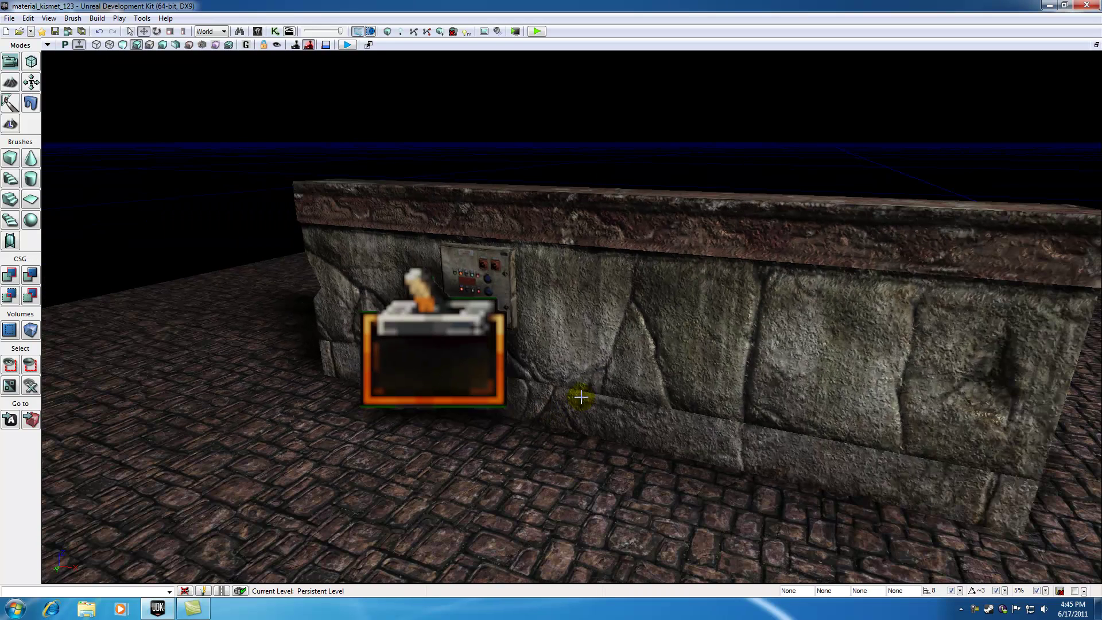
# - Preview the control panel in game view with the trigger icon hidden, and switch back to the editor view
pyautogui.click(443, 343)
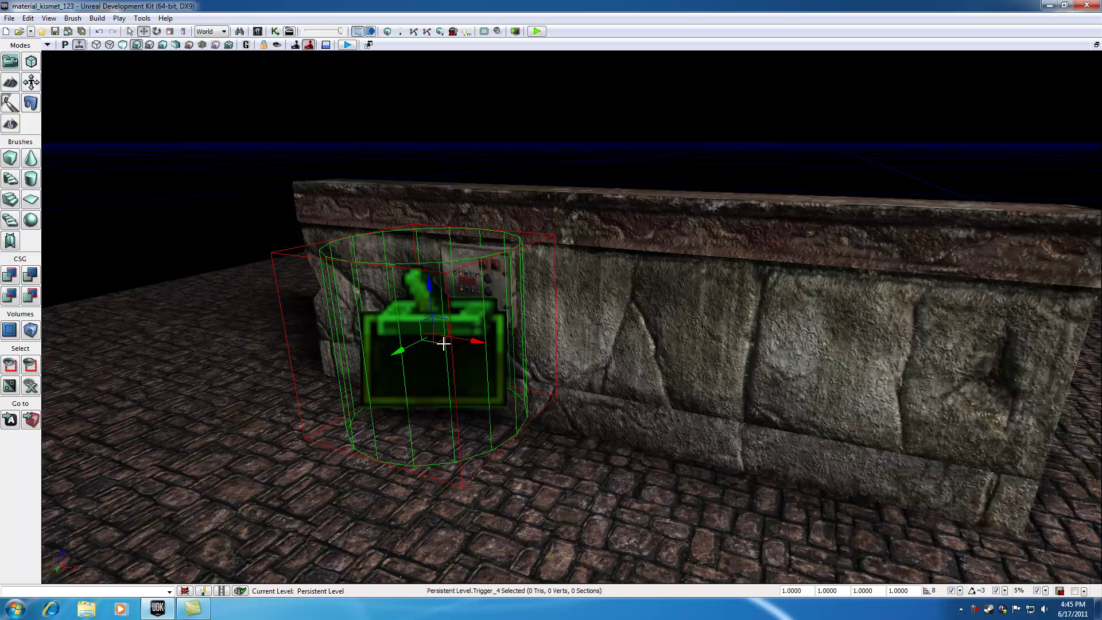
pyautogui.click(496, 269)
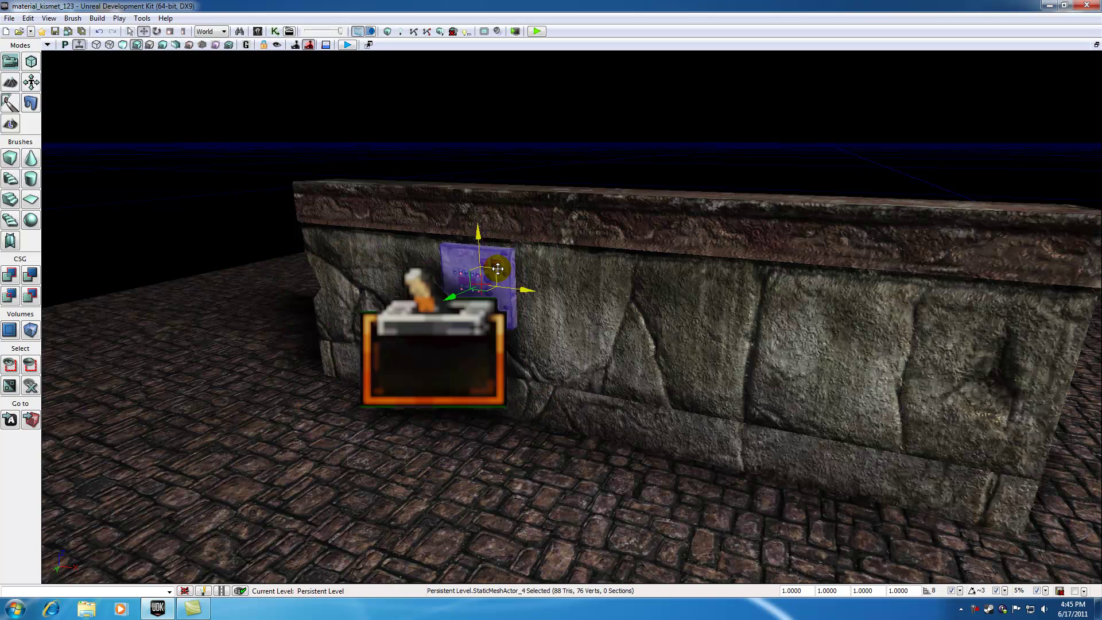
pyautogui.click(247, 46)
pyautogui.click(470, 182)
pyautogui.click(495, 267)
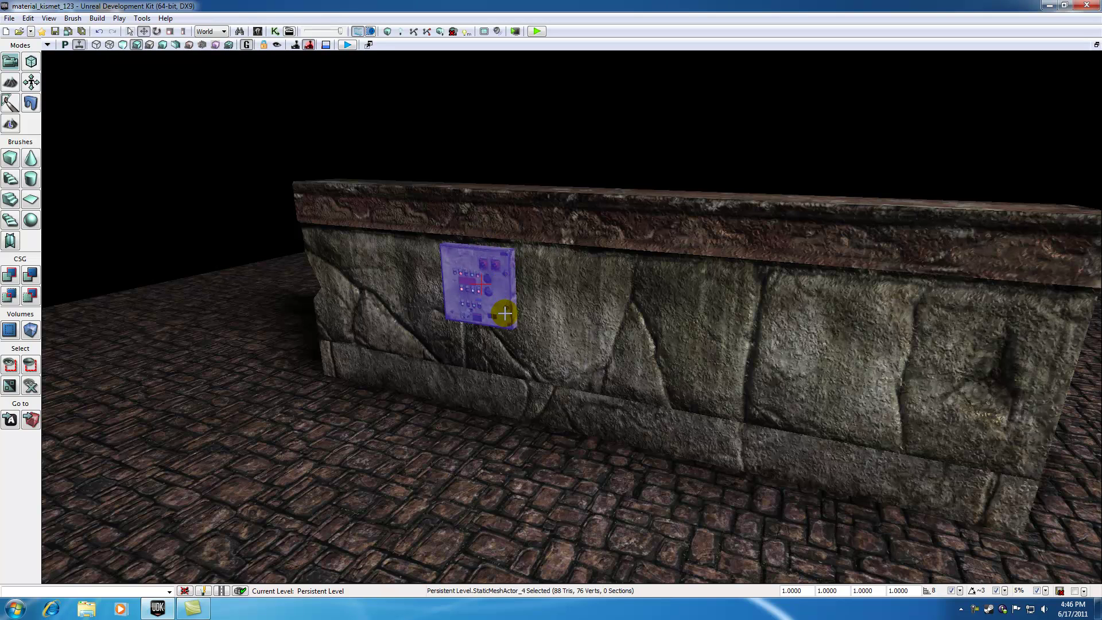
pyautogui.click(531, 116)
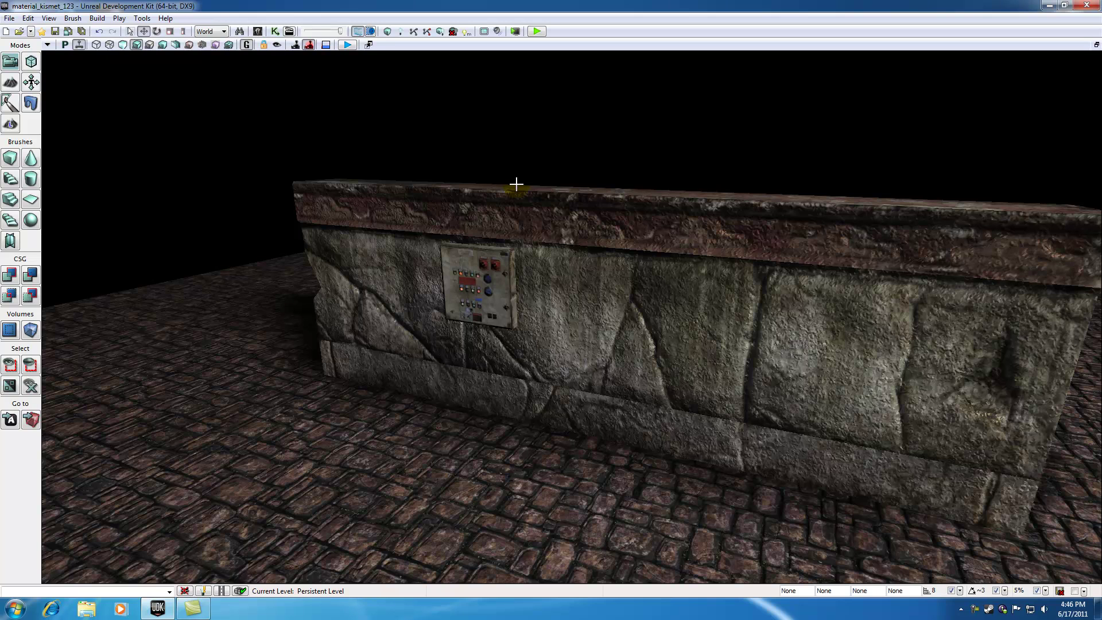
pyautogui.click(246, 45)
# - Nudge the trigger slightly closer to the wall beside the control panel
pyautogui.click(450, 316)
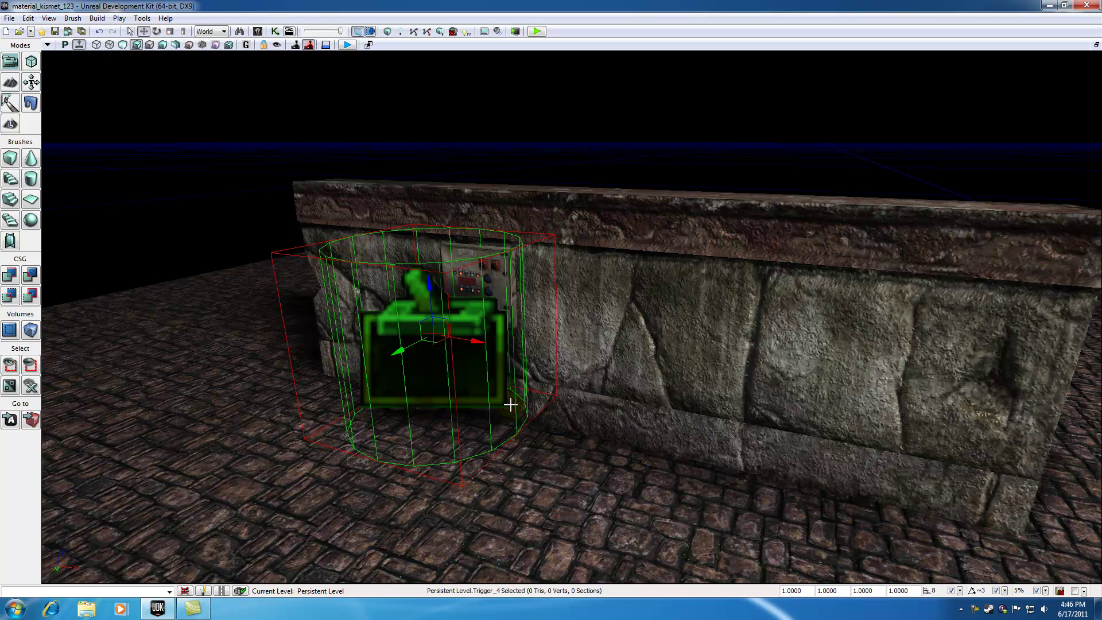
pyautogui.moveTo(398, 347); pyautogui.dragTo(407, 348)
pyautogui.click(584, 138)
pyautogui.click(499, 260)
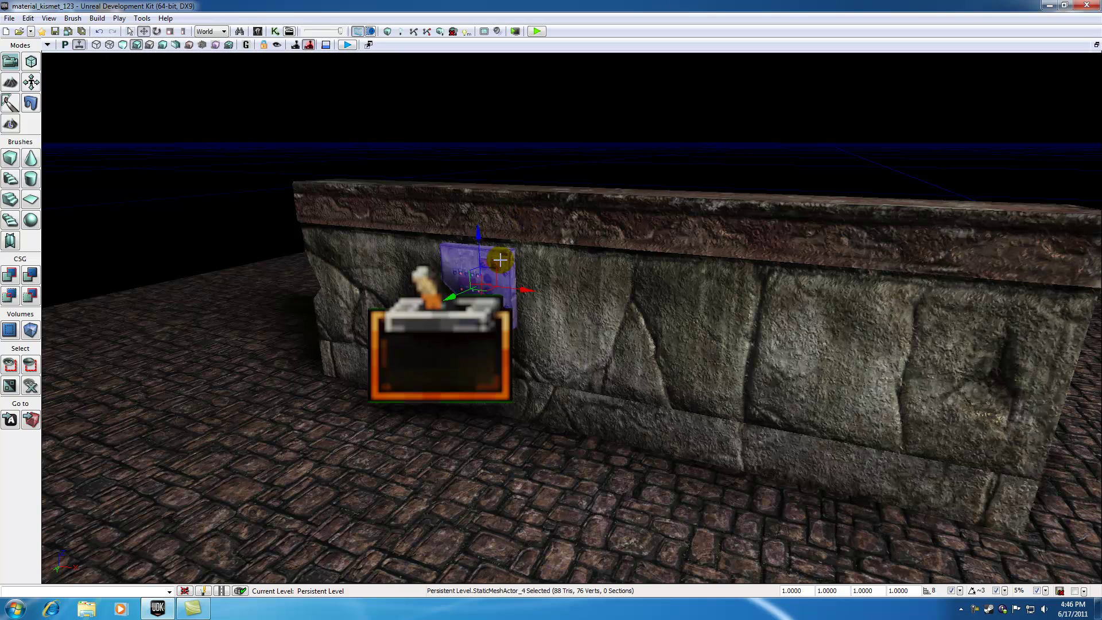
pyautogui.click(460, 339)
pyautogui.click(527, 134)
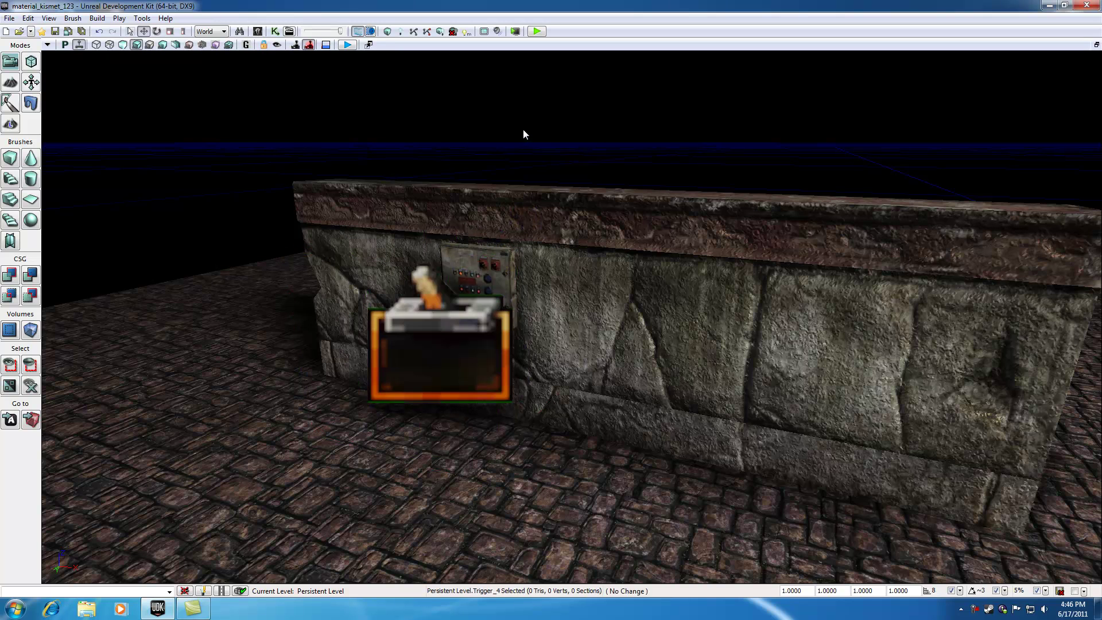
pyautogui.click(460, 326)
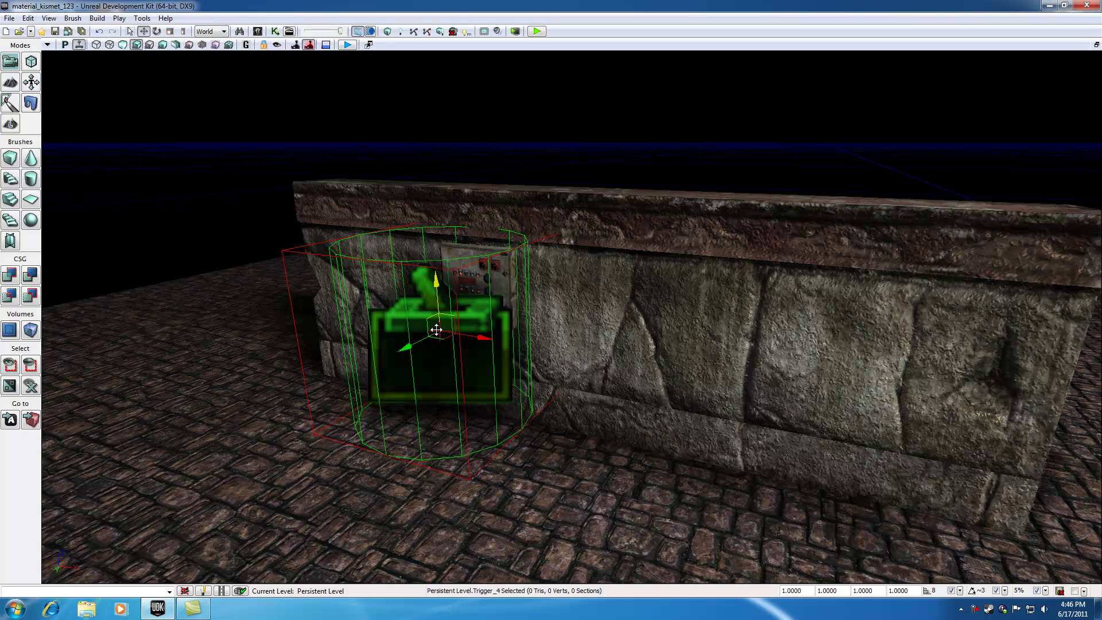
pyautogui.click(498, 275)
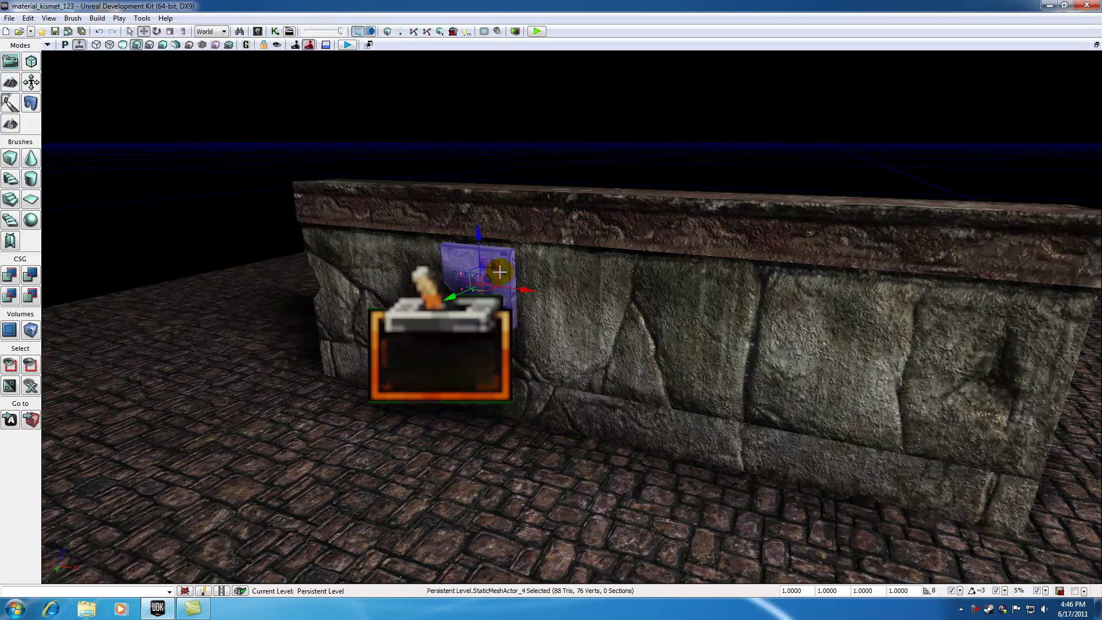
pyautogui.click(513, 162)
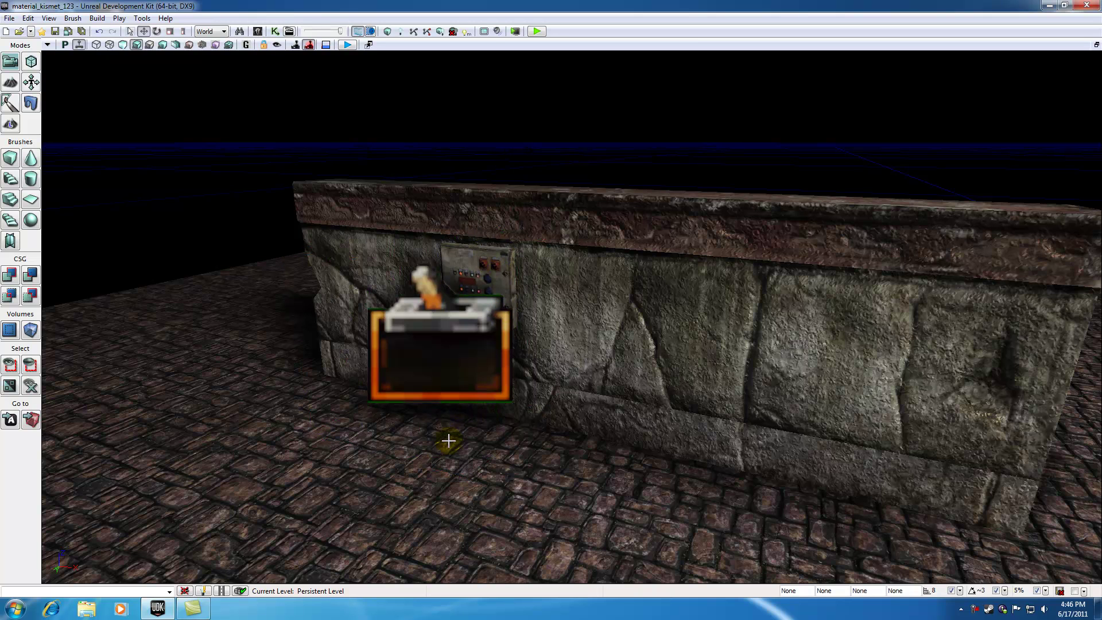
pyautogui.click(449, 433)
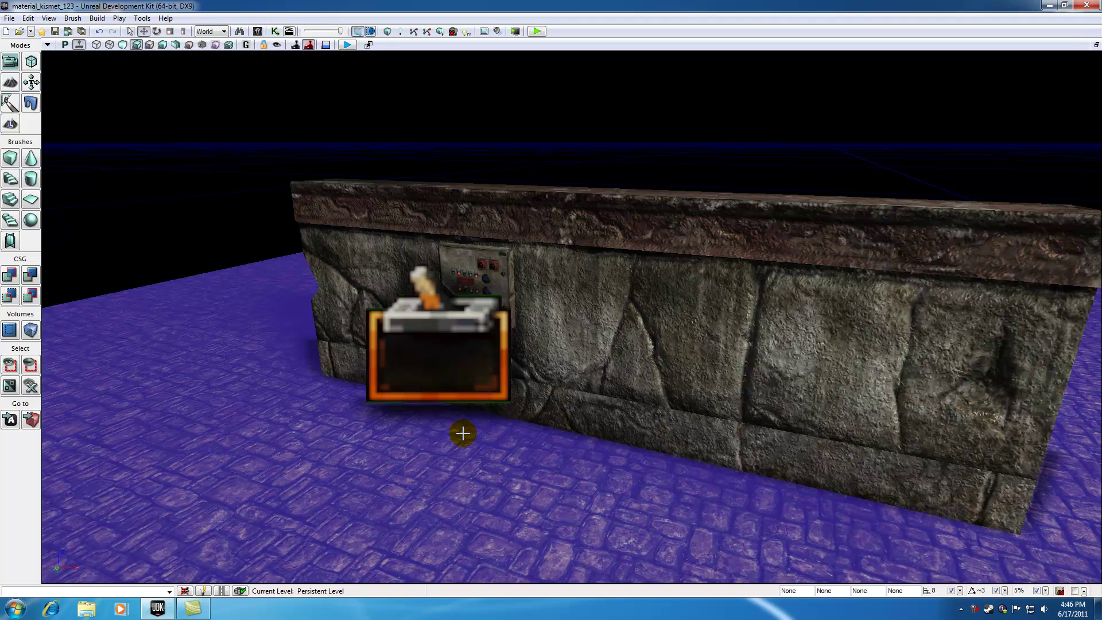
pyautogui.click(494, 118)
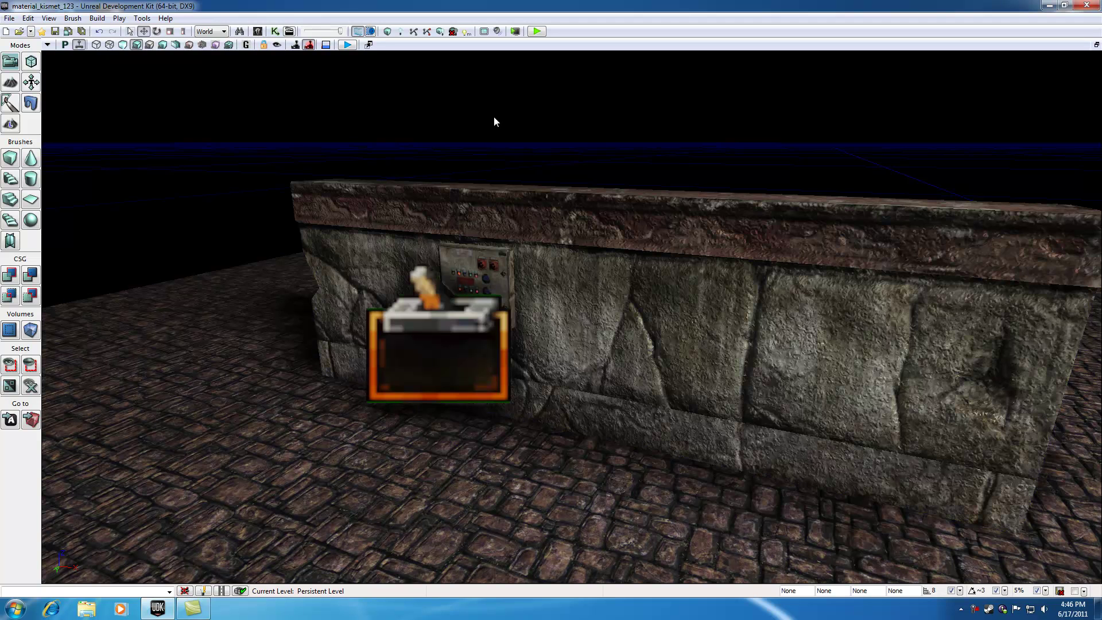
# - Select the trigger in front of the control panel and open the level's Kismet editor in a full-size window
pyautogui.click(448, 305)
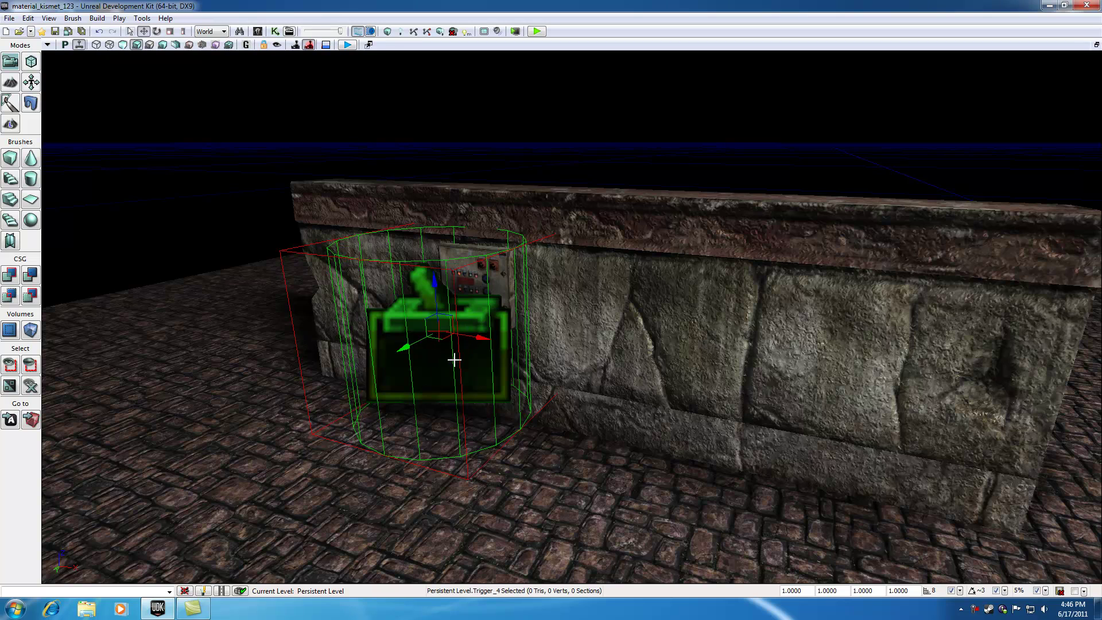
pyautogui.click(274, 32)
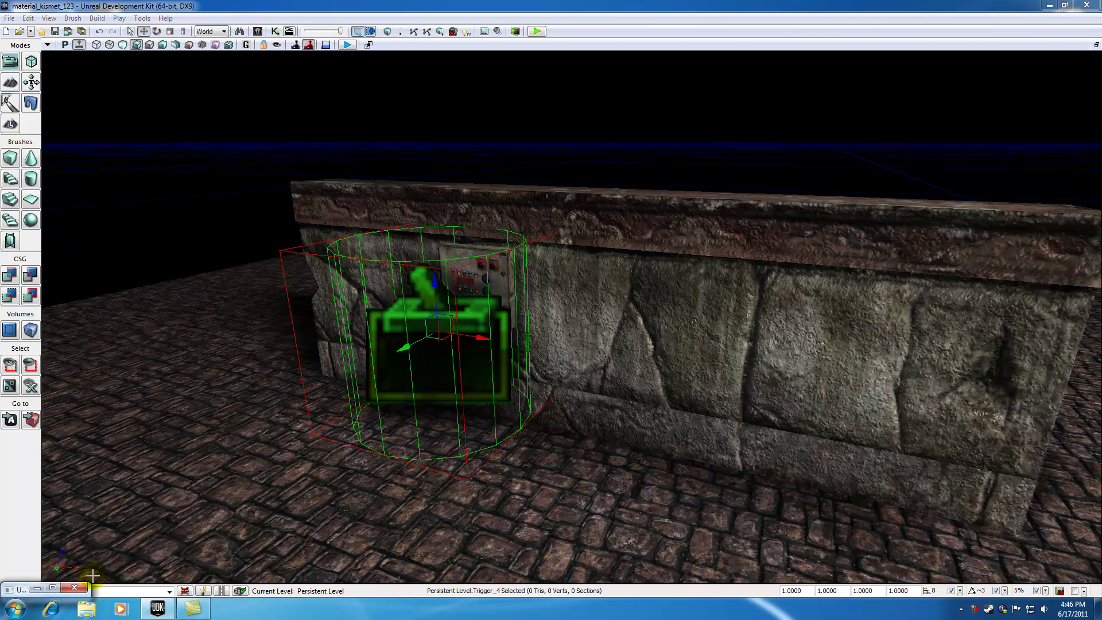
pyautogui.click(57, 589)
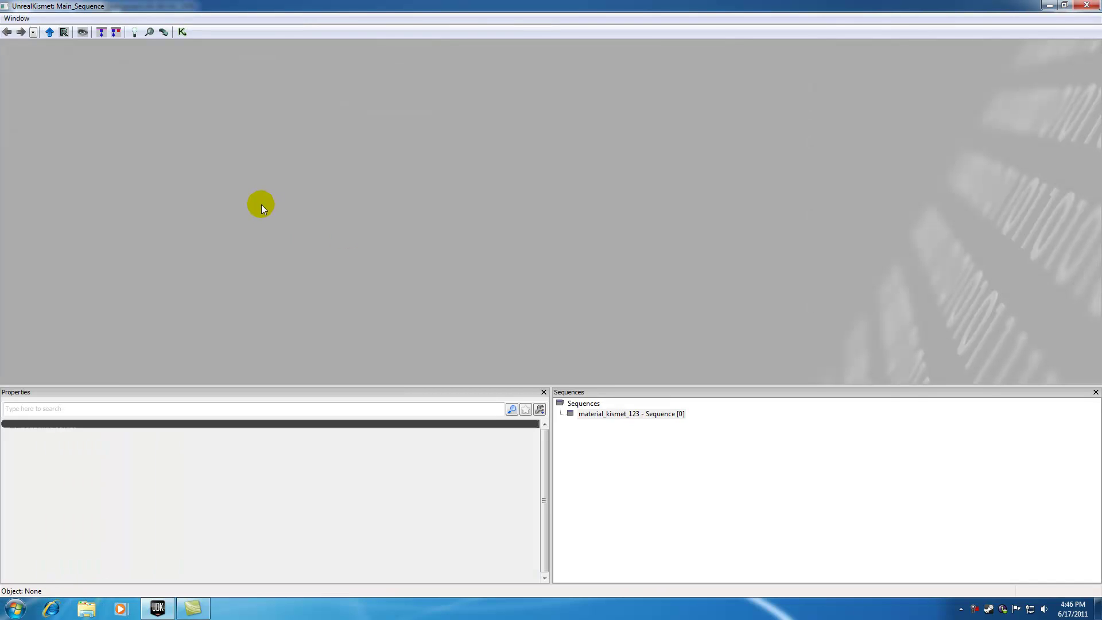
# - Add a Used event for the selected trigger to the empty Kismet sequence
pyautogui.rightClick(261, 204)
pyautogui.moveTo(337, 308)
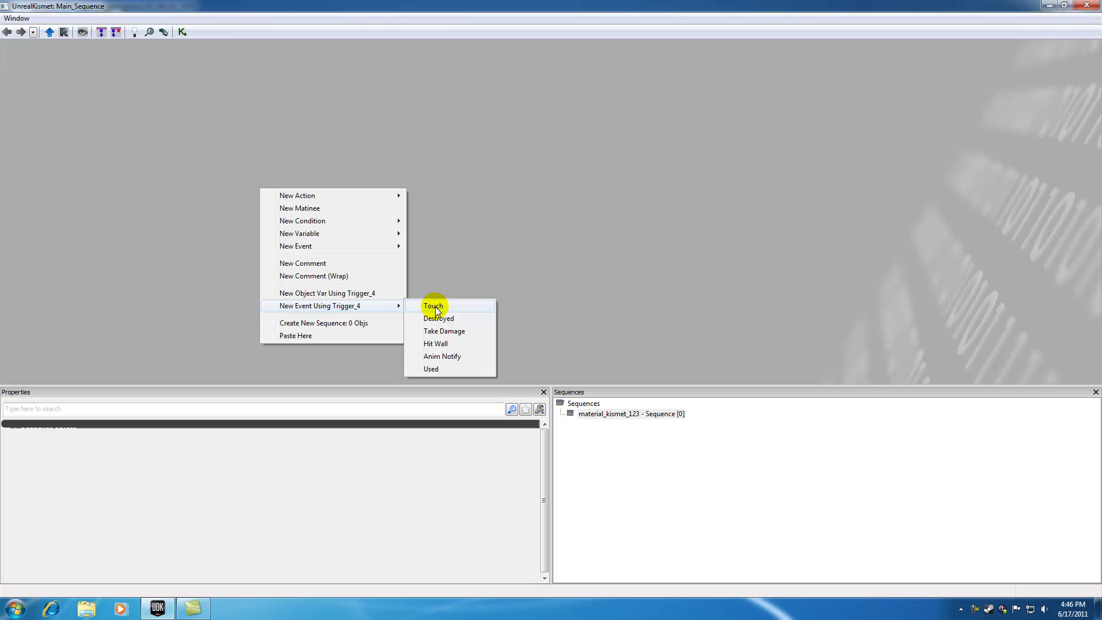
pyautogui.click(436, 369)
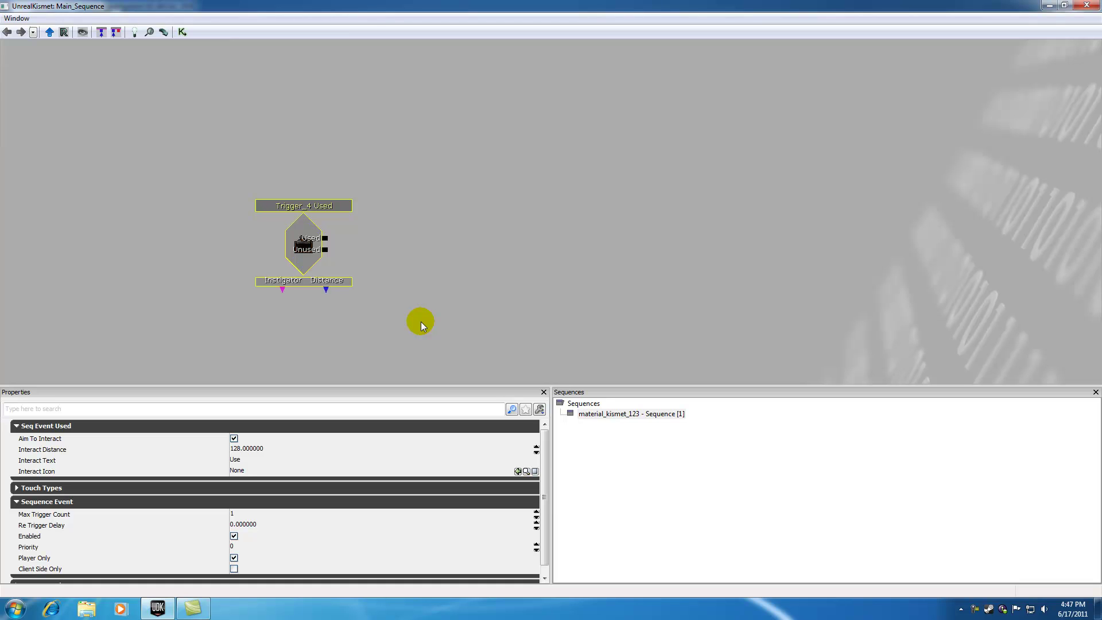
# - Review the control panel and the trigger in the level viewport, and return to the Kismet editor
pyautogui.click(1049, 5)
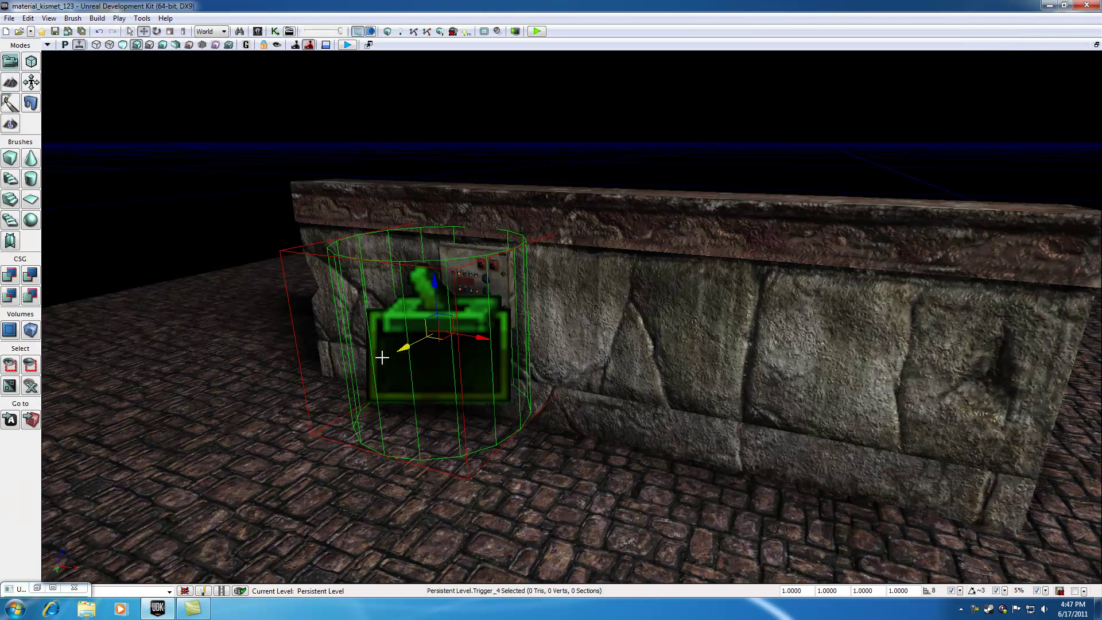
pyautogui.click(471, 275)
pyautogui.click(440, 361)
pyautogui.click(37, 587)
pyautogui.click(277, 265)
pyautogui.click(347, 328)
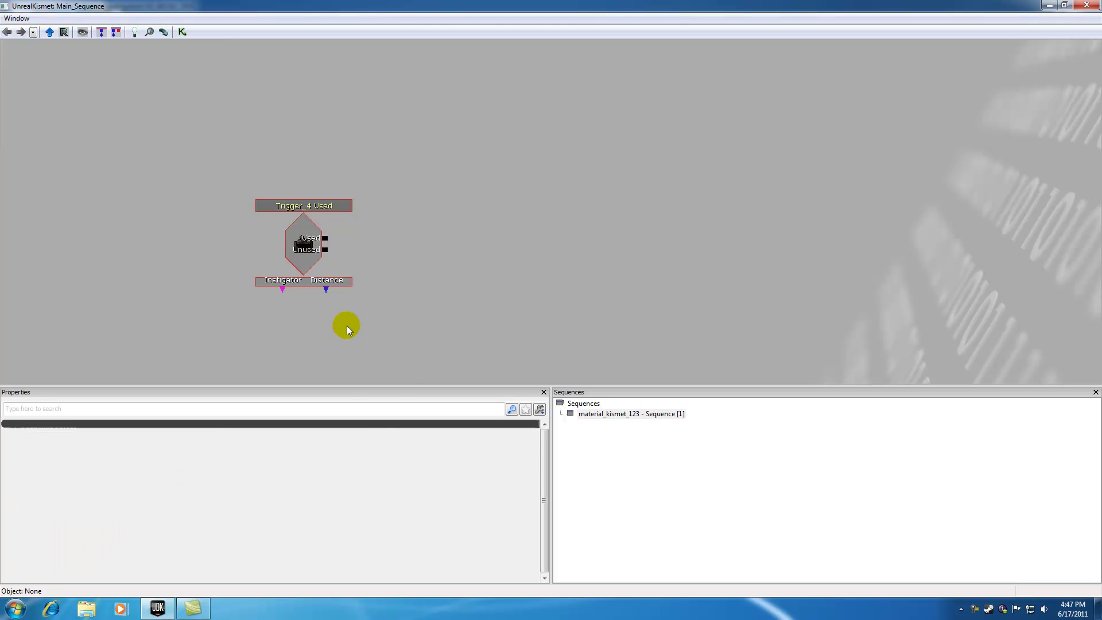
# - Turn off Aim To Interact on the trigger's Used event, and review the trigger beside the control panel in the level
pyautogui.click(304, 243)
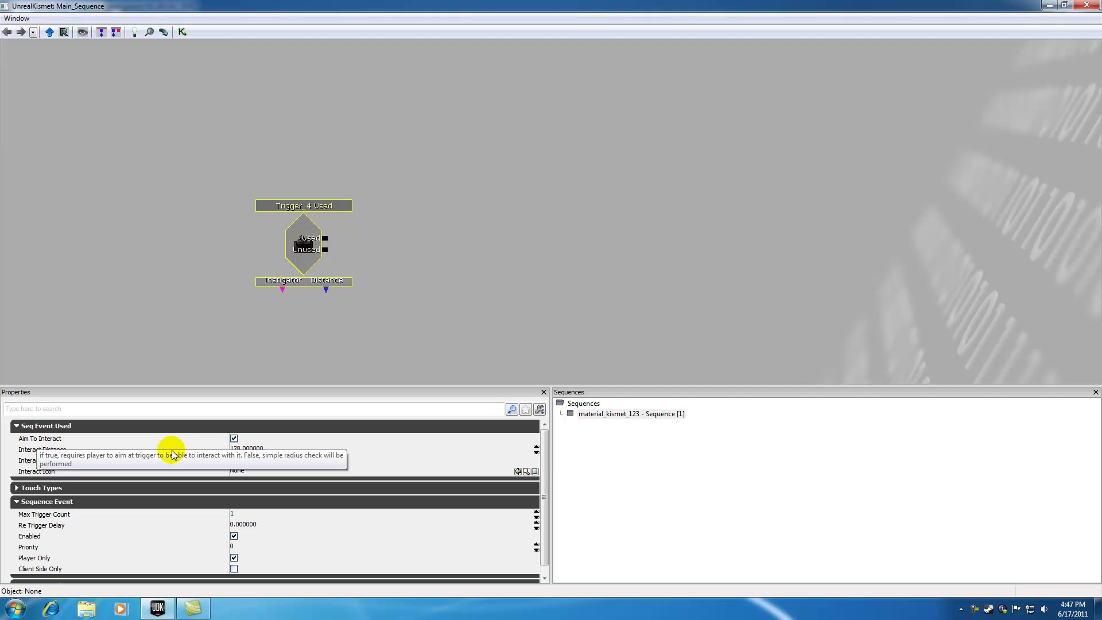
pyautogui.click(234, 440)
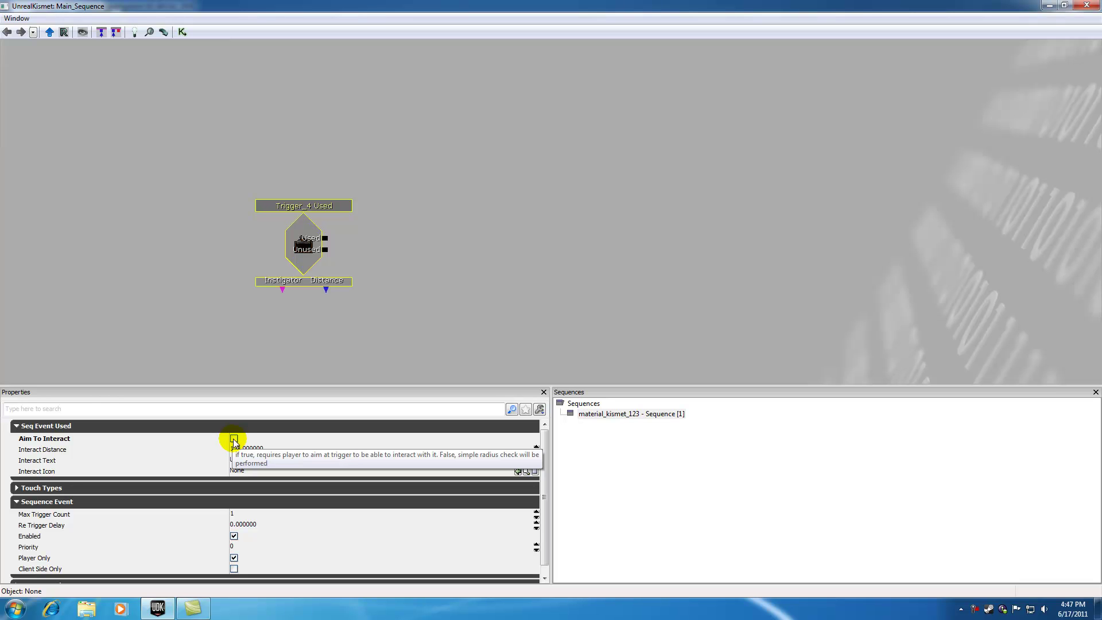
pyautogui.click(1049, 5)
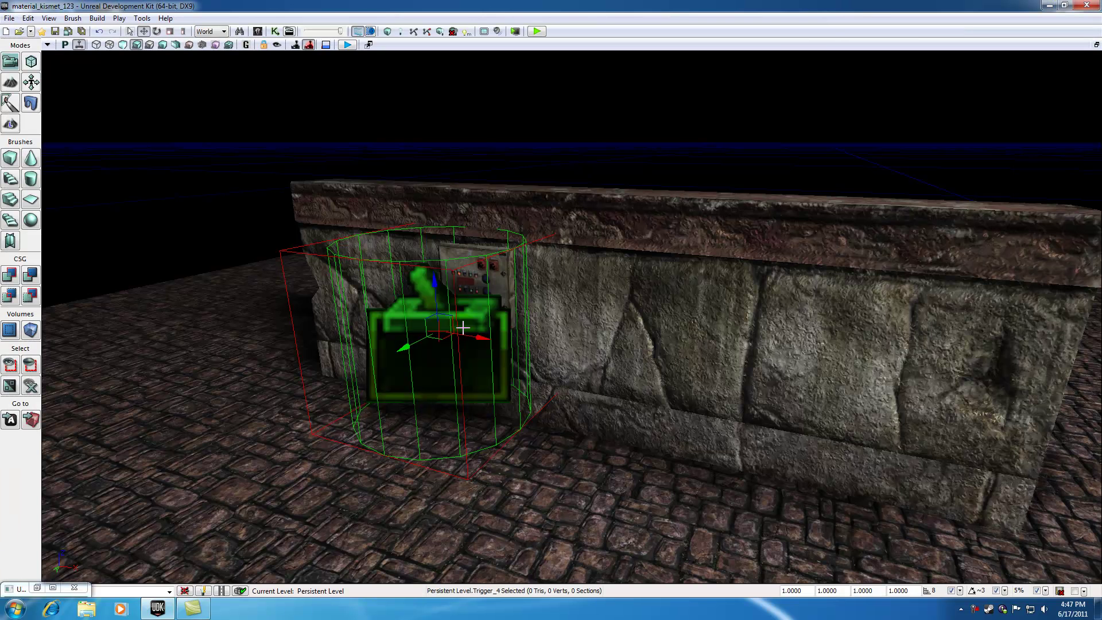
pyautogui.click(480, 277)
pyautogui.click(462, 361)
pyautogui.click(53, 587)
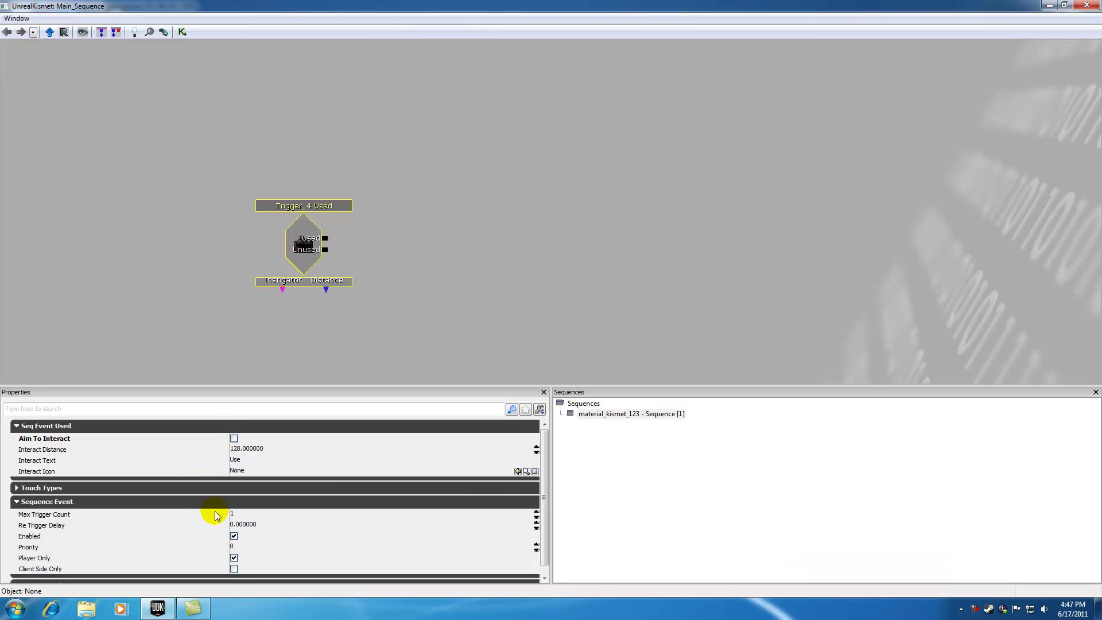
# - Set the Used event's Max Trigger Count to 0 and collapse its property categories
pyautogui.click(55, 514)
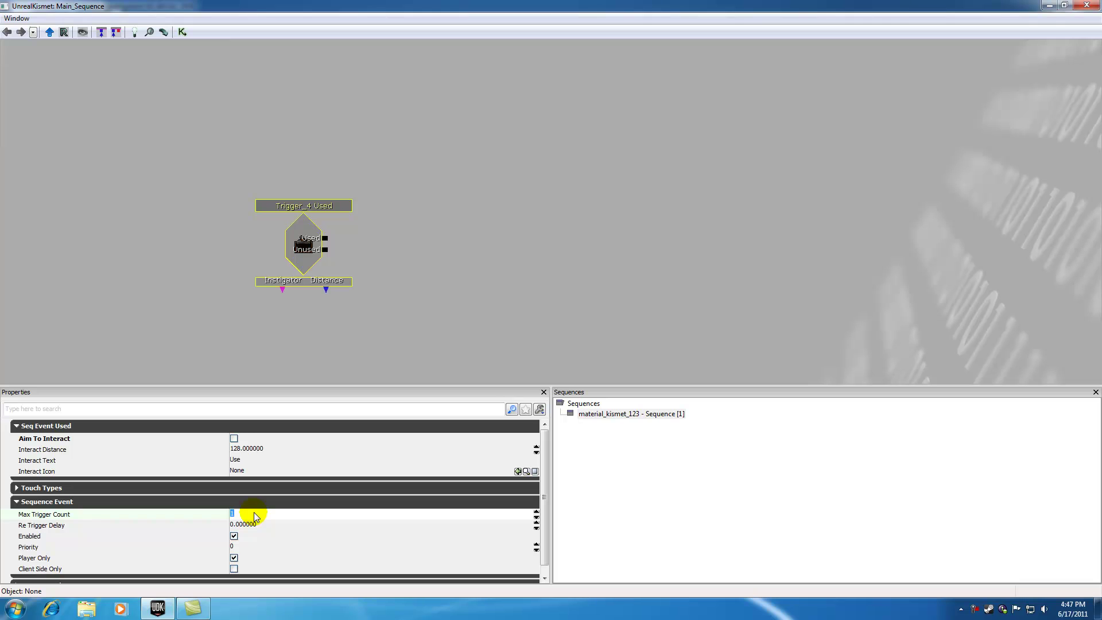
pyautogui.write('0')
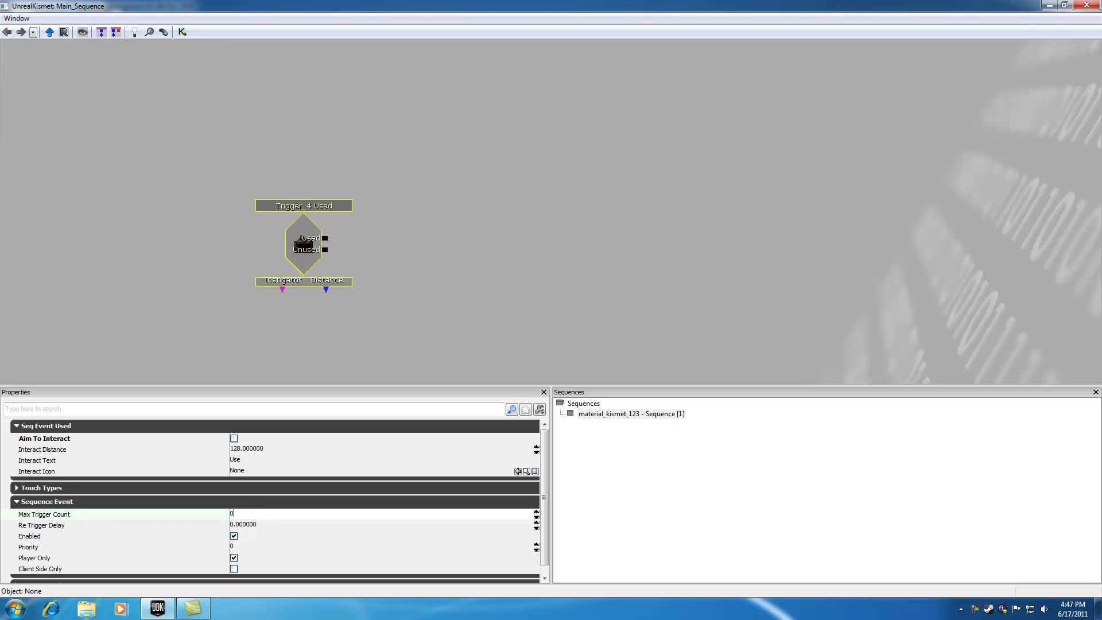
pyautogui.click(16, 426)
pyautogui.click(17, 453)
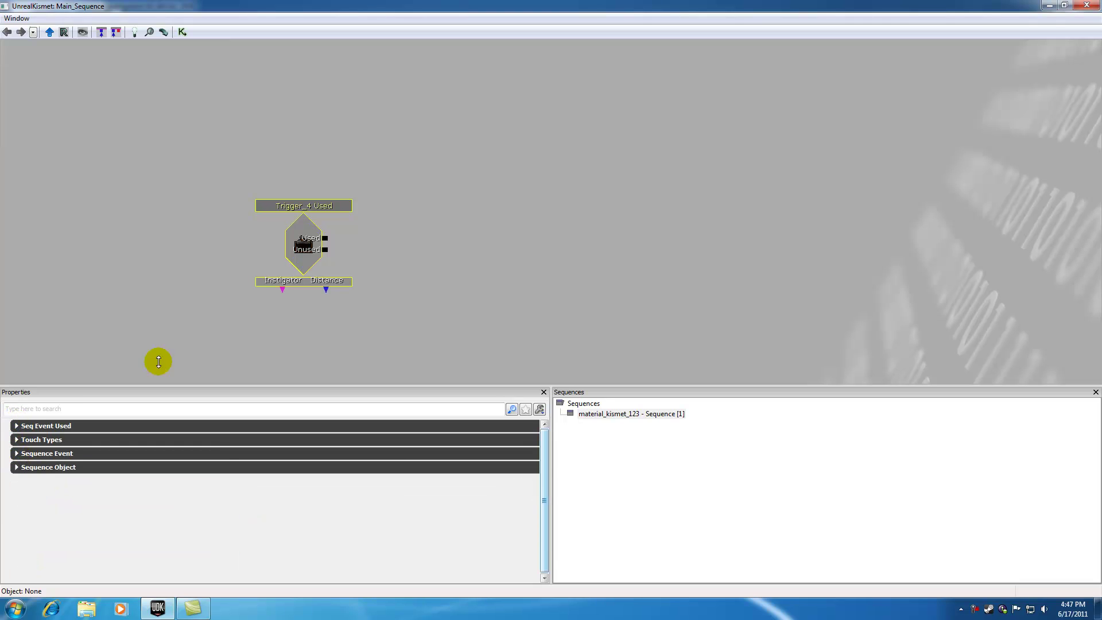
pyautogui.click(192, 240)
pyautogui.click(297, 213)
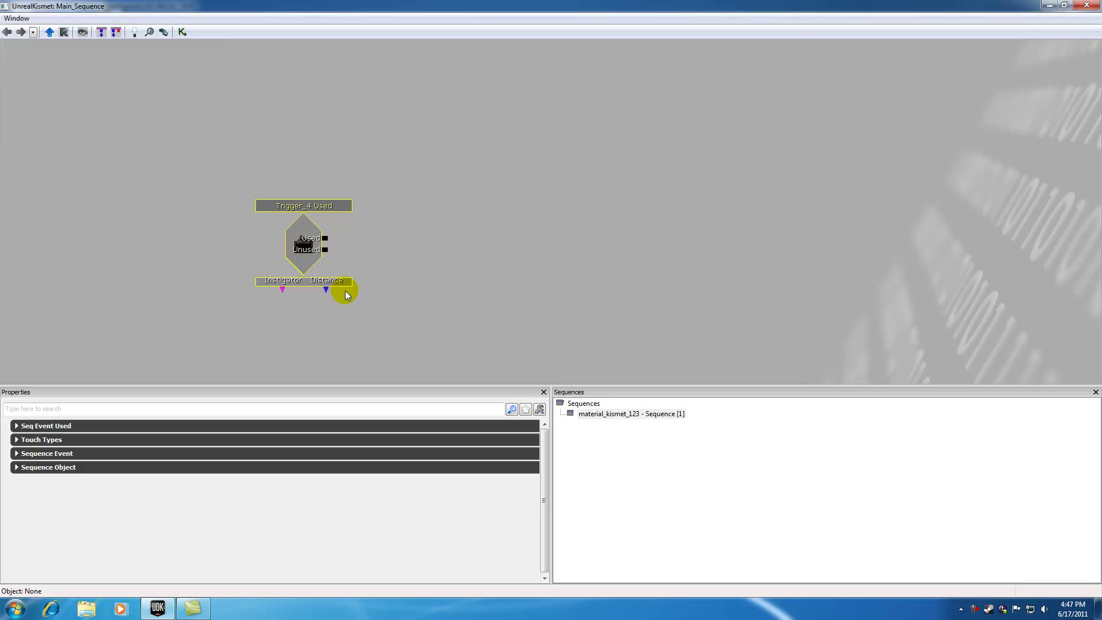
# - Add a Play Announcement action from the Voice/Announcements category beside the trigger's Used event
pyautogui.click(437, 228)
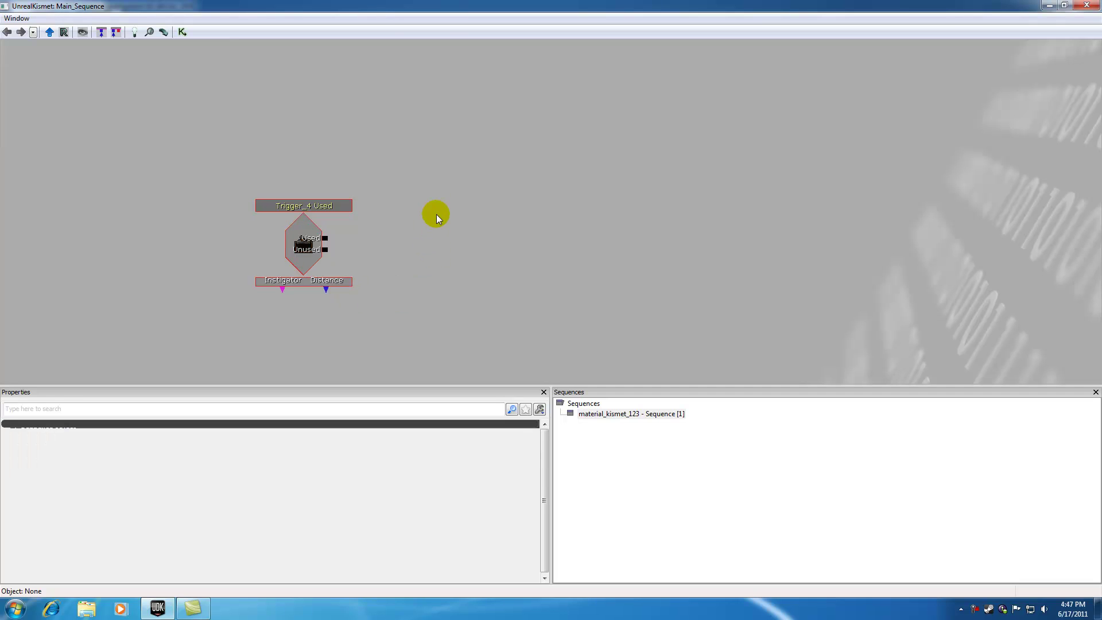
pyautogui.rightClick(440, 168)
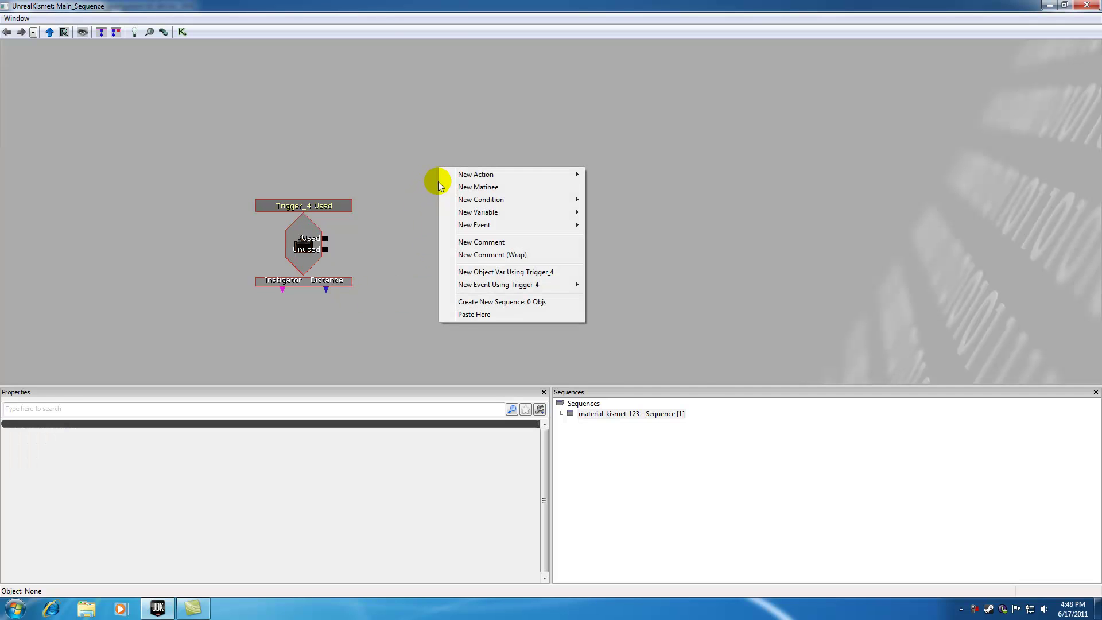
pyautogui.moveTo(450, 174)
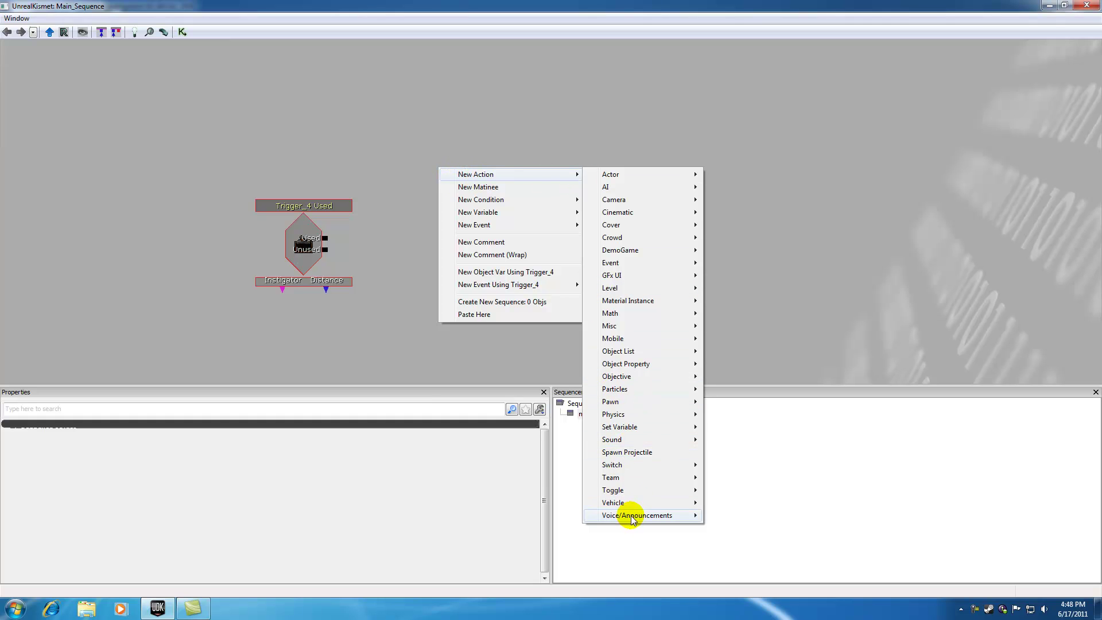
pyautogui.moveTo(633, 519)
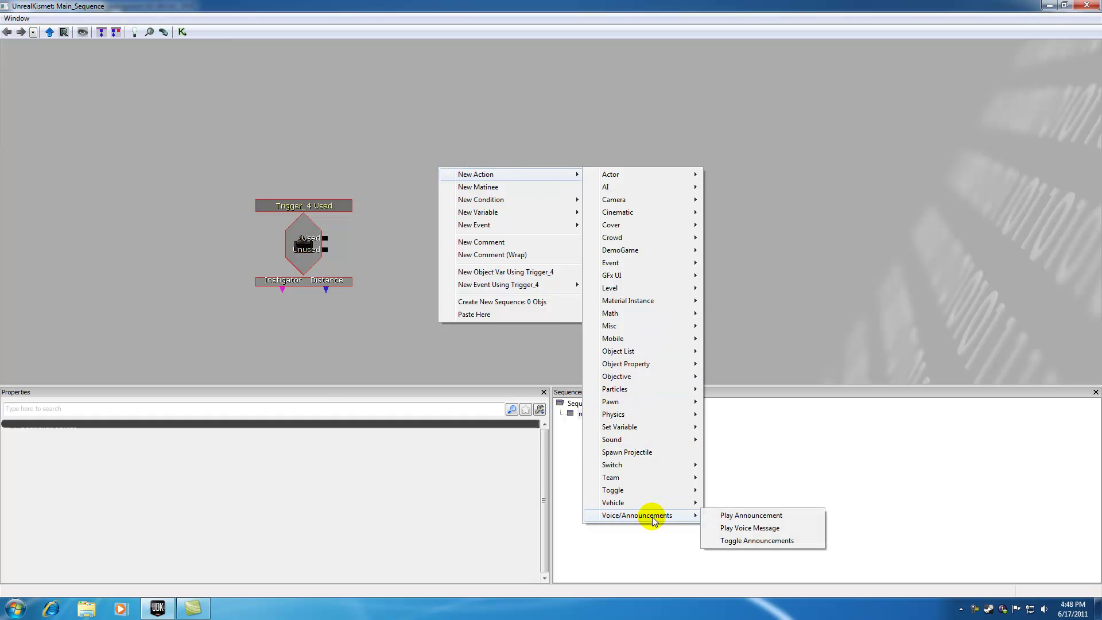
pyautogui.click(758, 520)
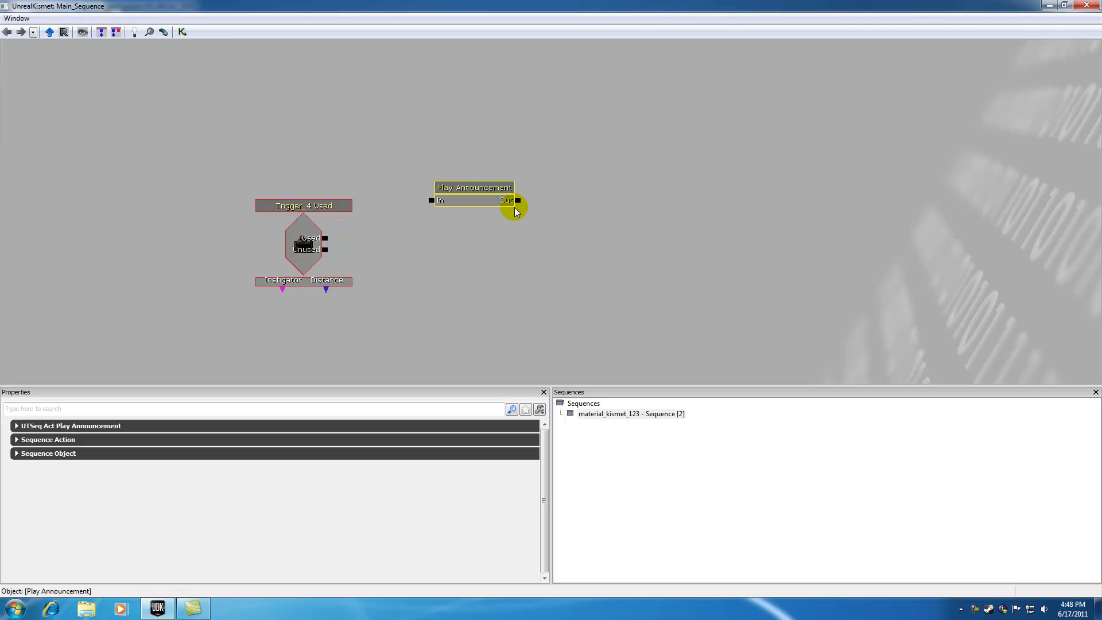
# - Connect the Used output of the trigger event to the In input of Play Announcement
pyautogui.click(467, 163)
pyautogui.click(467, 187)
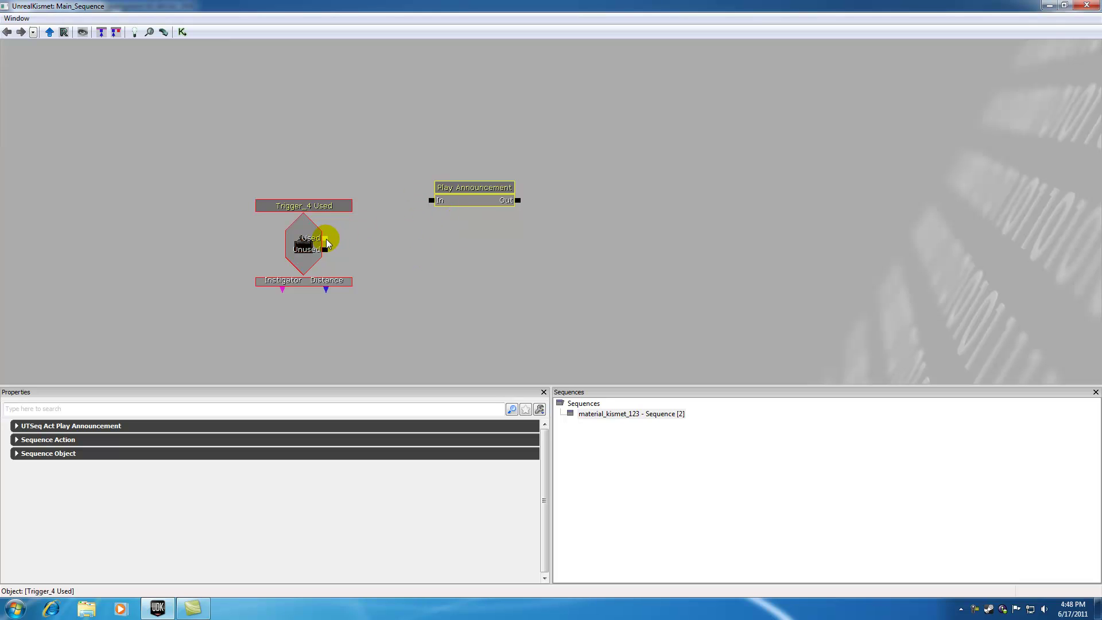
pyautogui.moveTo(327, 241); pyautogui.dragTo(432, 201)
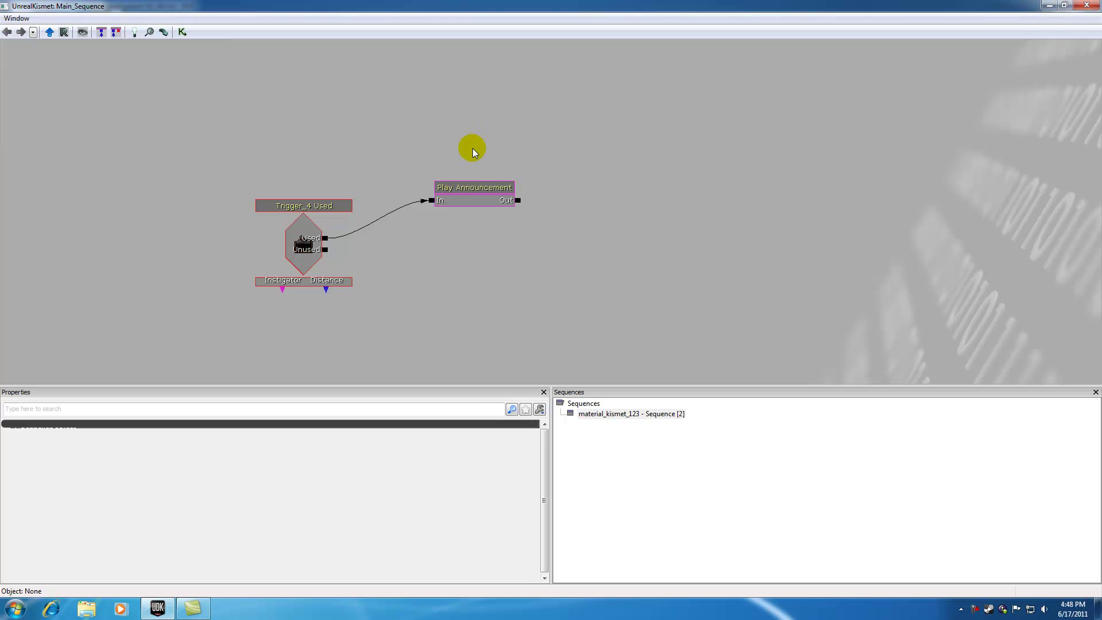
# - Select the Play Announcement action and expand all its property categories, including the Announcement entries
pyautogui.click(469, 193)
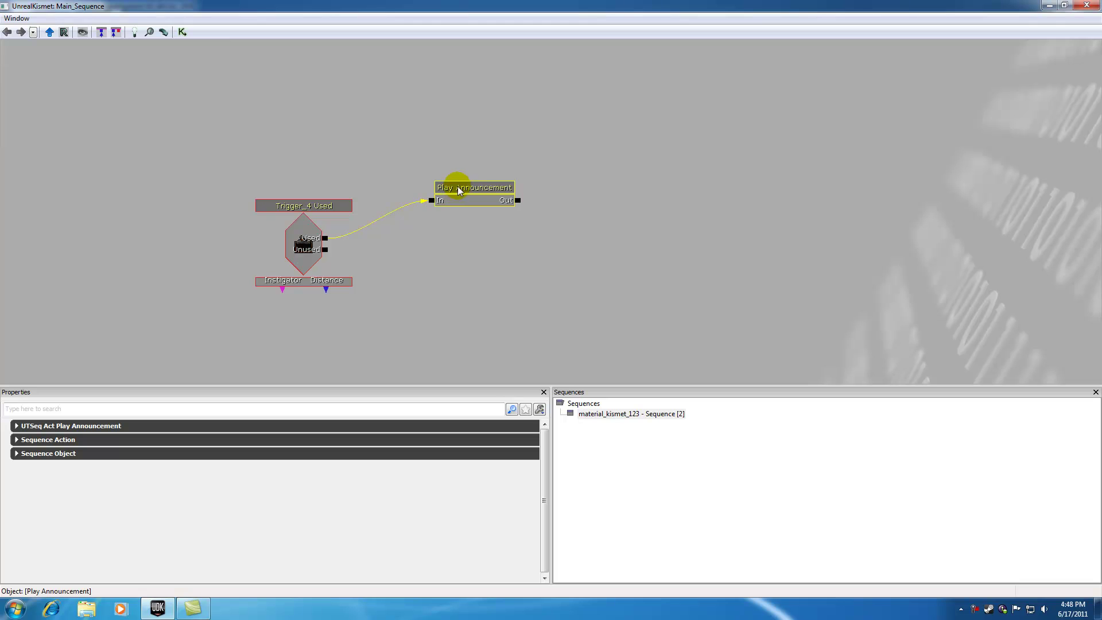
pyautogui.click(16, 426)
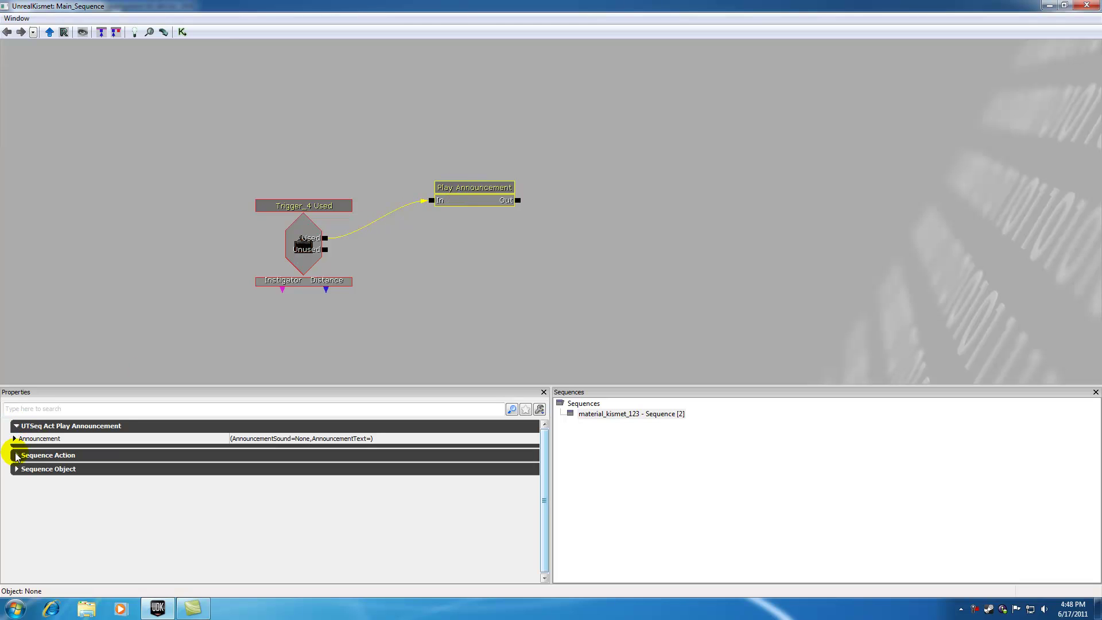
pyautogui.click(16, 455)
pyautogui.click(16, 484)
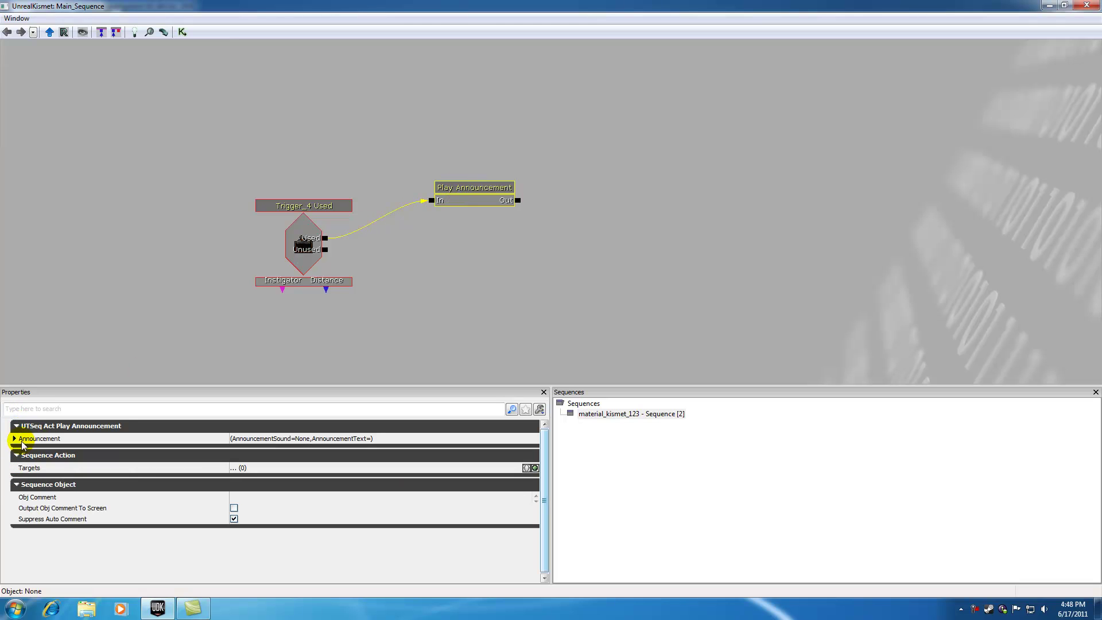
pyautogui.click(15, 439)
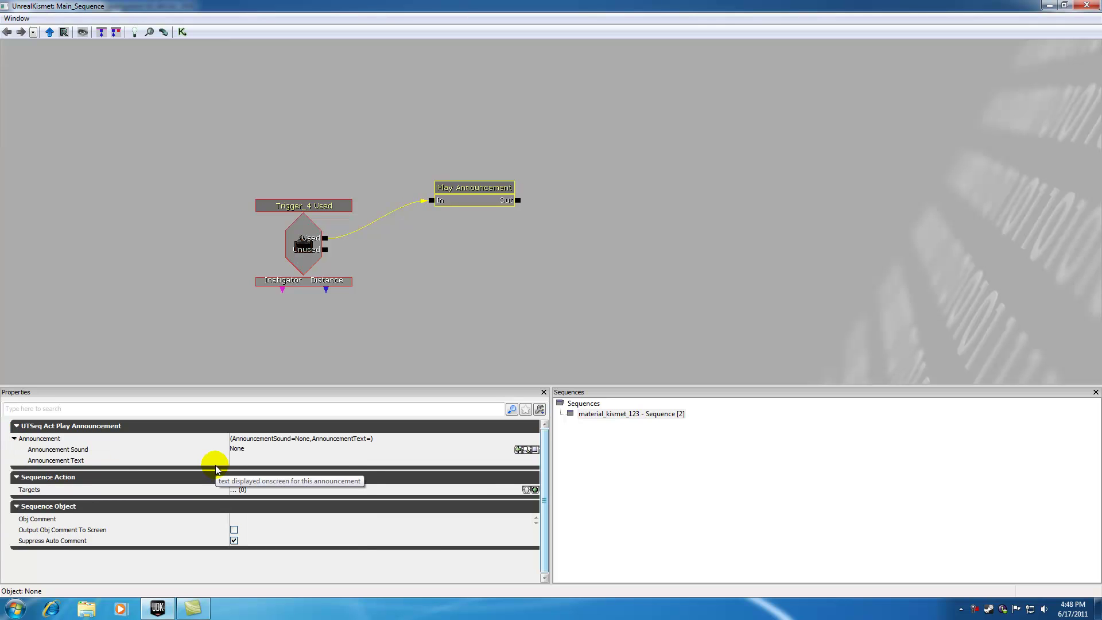
# - Open the Content Browser at full size from the level editor and clear all its asset filters
pyautogui.click(240, 449)
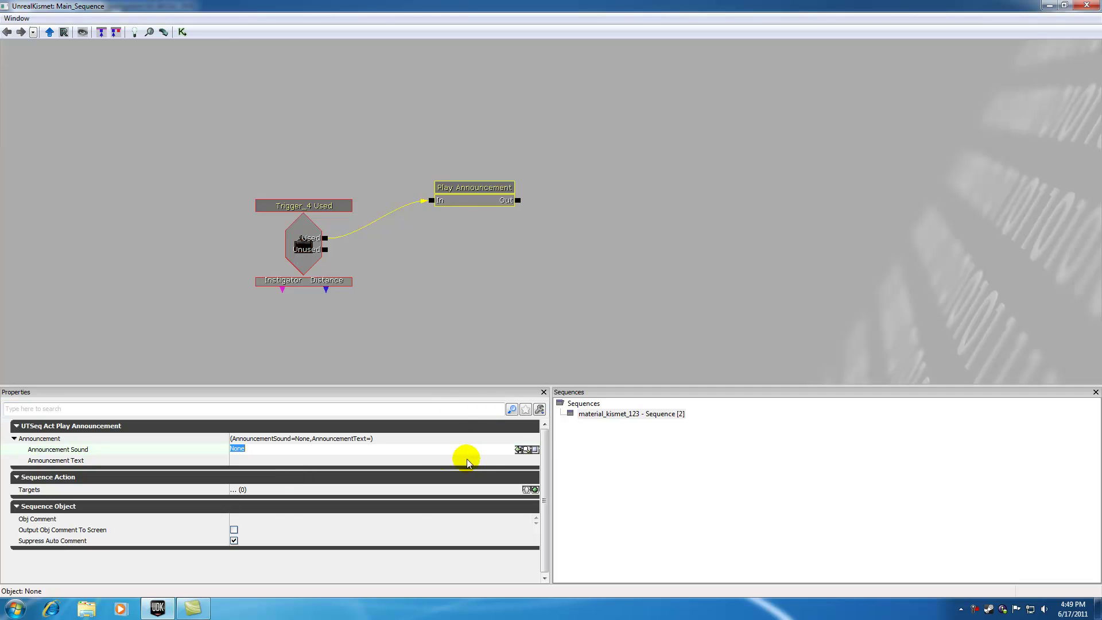
pyautogui.click(1050, 5)
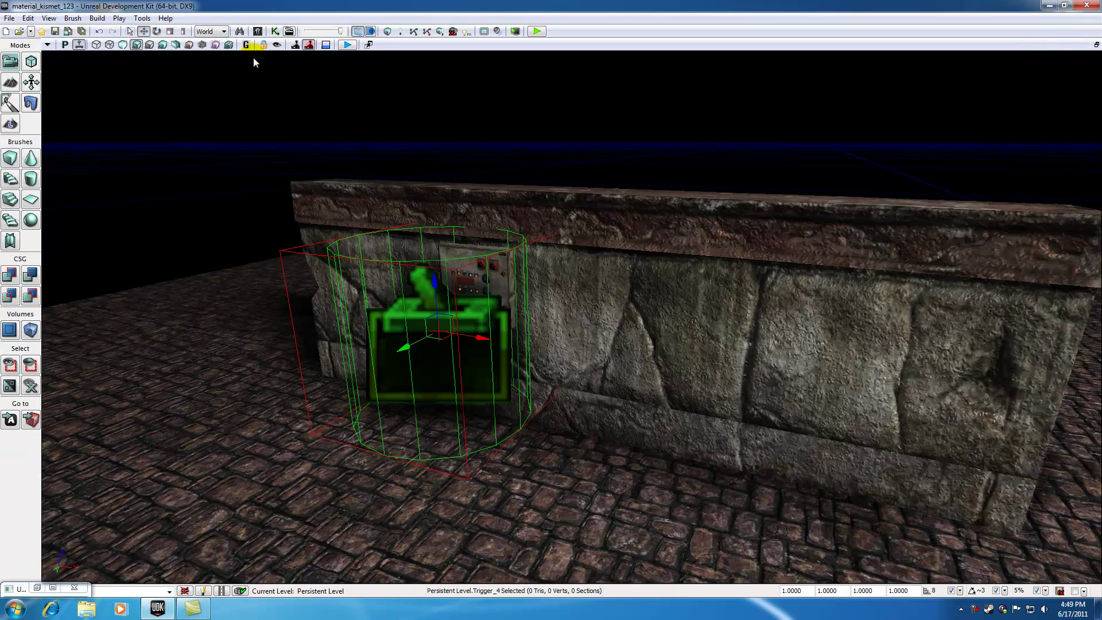
pyautogui.click(258, 33)
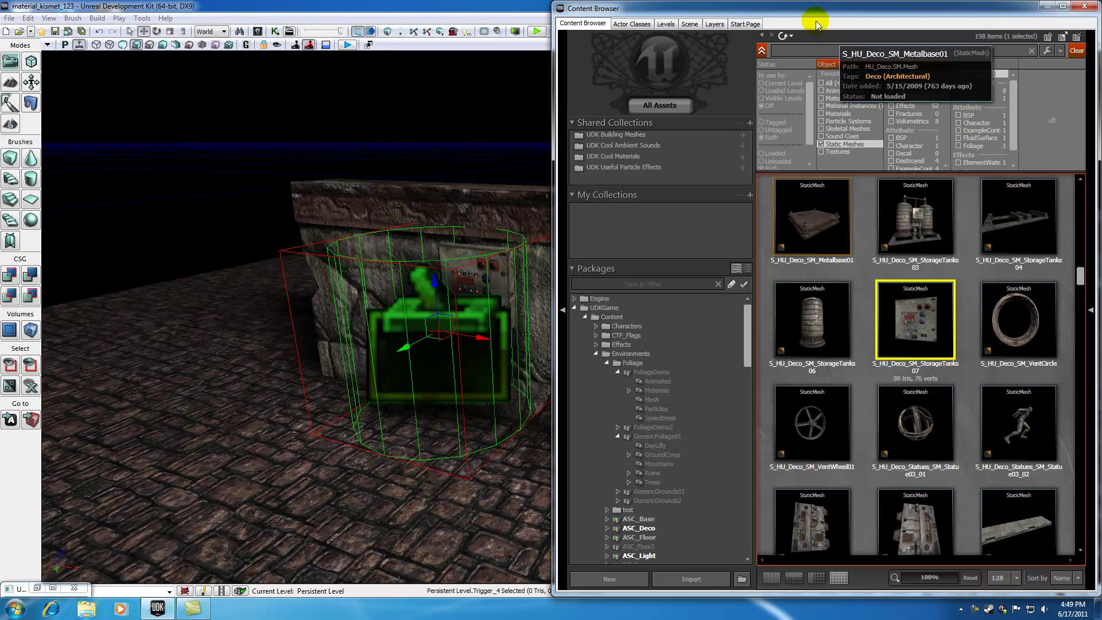
pyautogui.moveTo(802, 4); pyautogui.dragTo(585, 4)
pyautogui.doubleClick(584, 5)
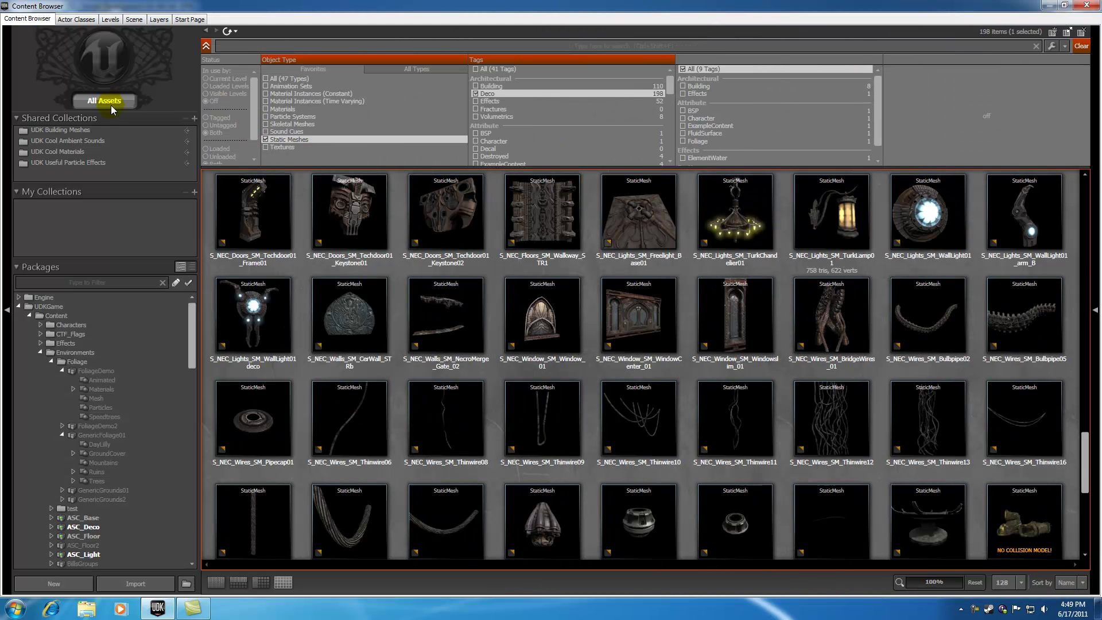
pyautogui.click(1082, 45)
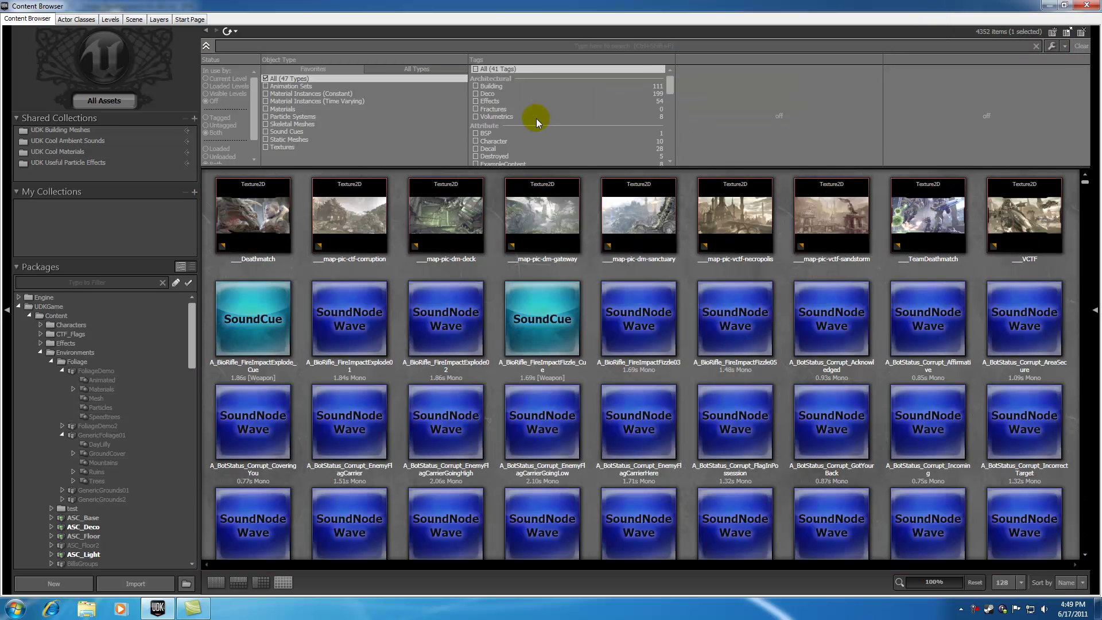
# - Select and preview the sound wave A_BioRifle_FireImpactExplode01, close the Content Browser and return to Kismet
pyautogui.click(356, 312)
pyautogui.doubleClick(356, 321)
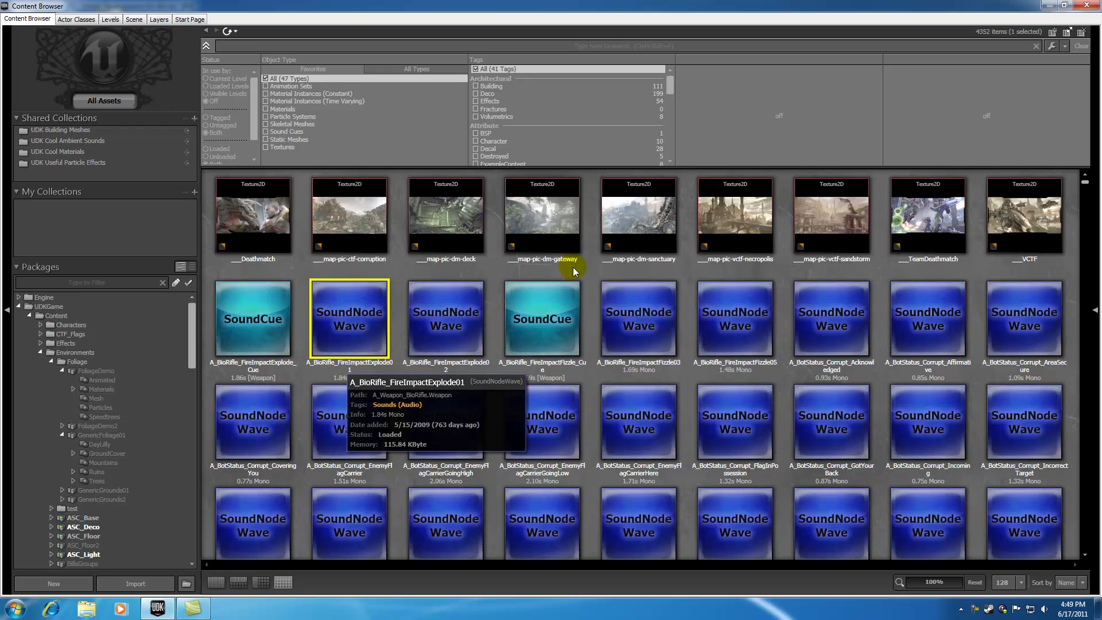
pyautogui.click(1082, 8)
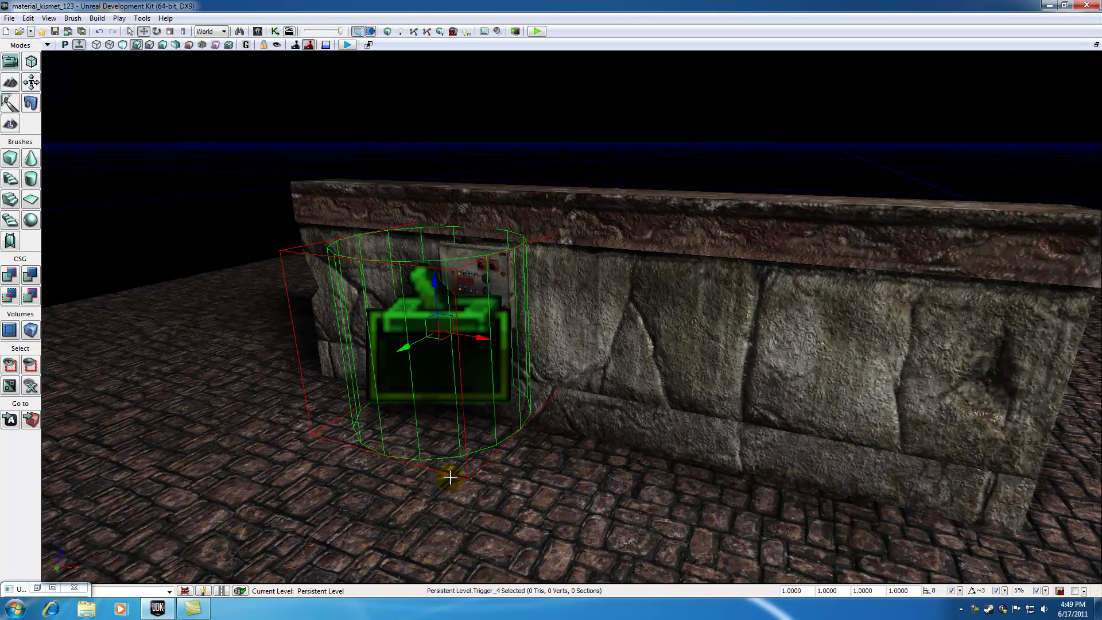
pyautogui.click(53, 588)
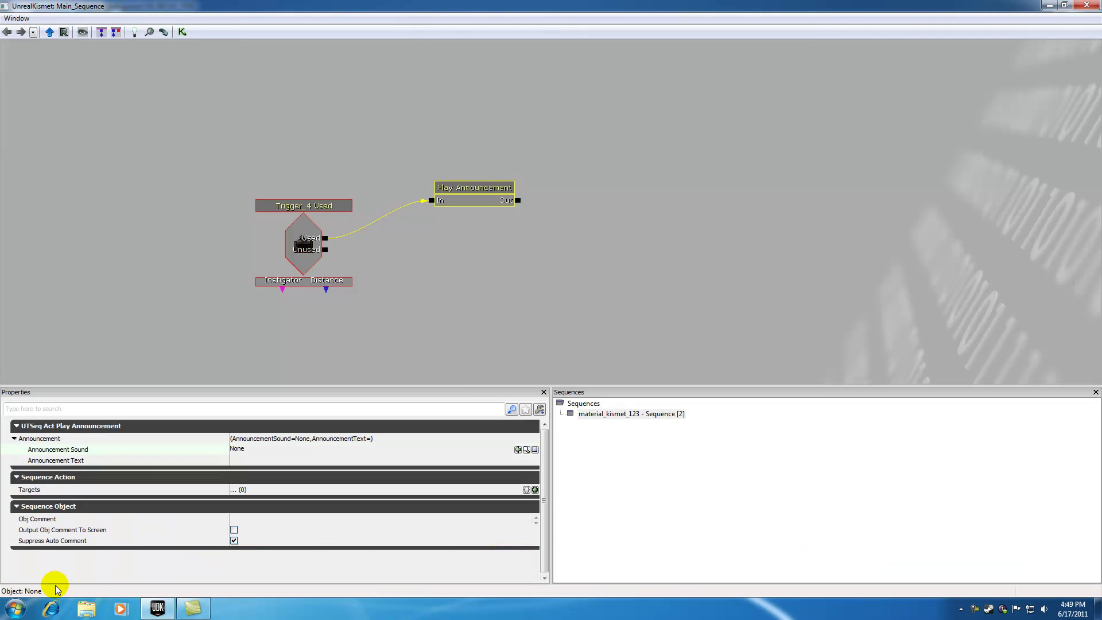
pyautogui.click(192, 609)
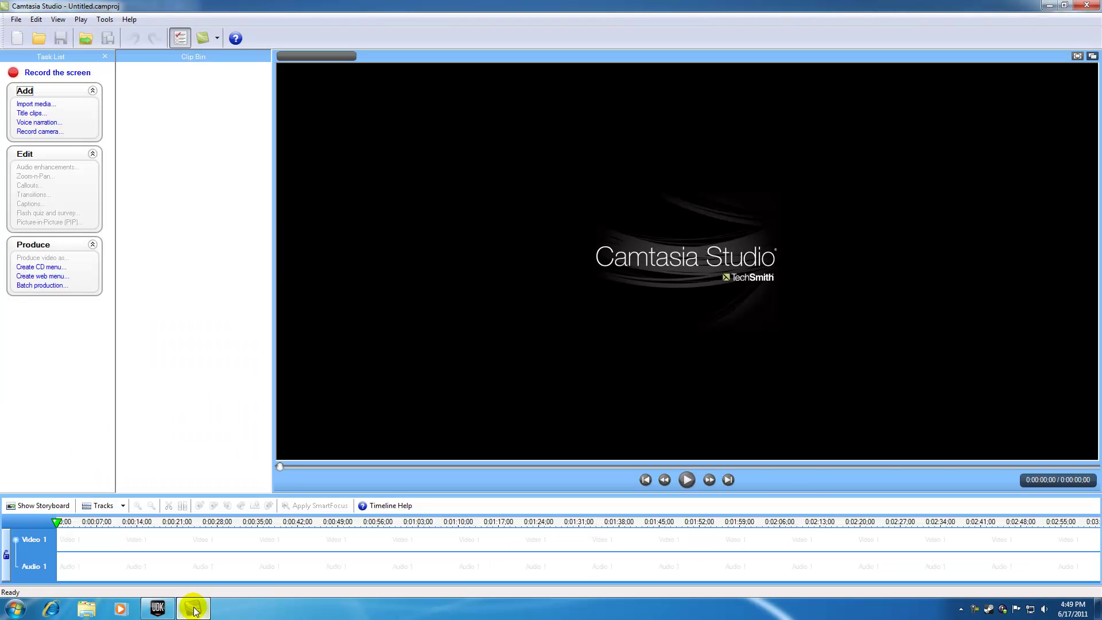
pyautogui.click(194, 609)
pyautogui.moveTo(198, 597)
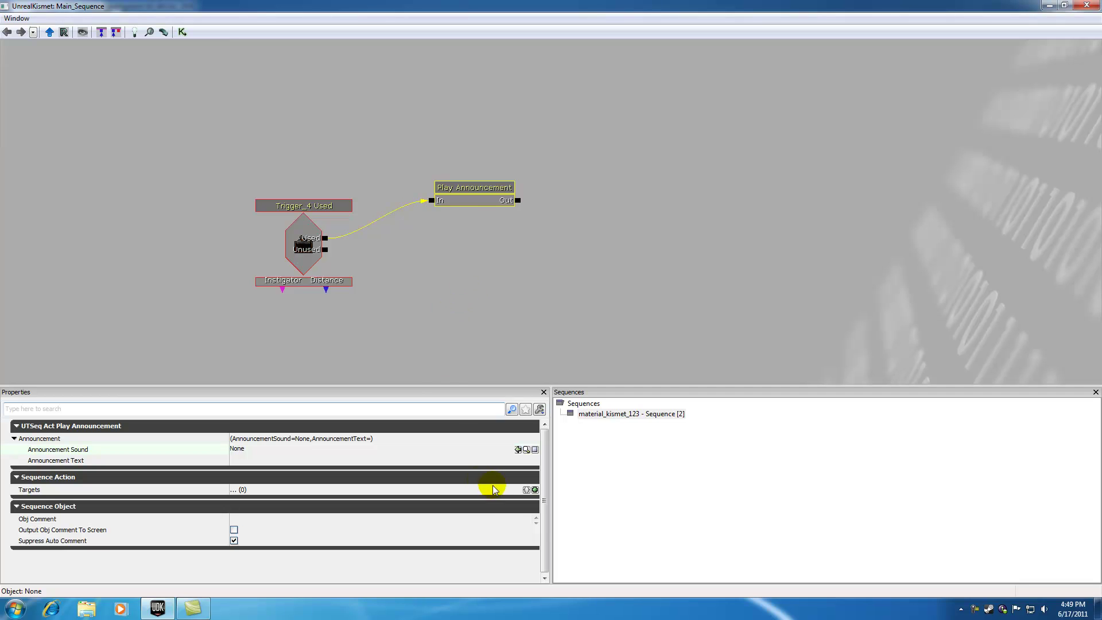
# - Assign the selected A_BioRifle_FireImpactExplode01 as the Announcement Sound and set the Announcement Text to "Bucky is awesome like a hoss!"
pyautogui.click(518, 450)
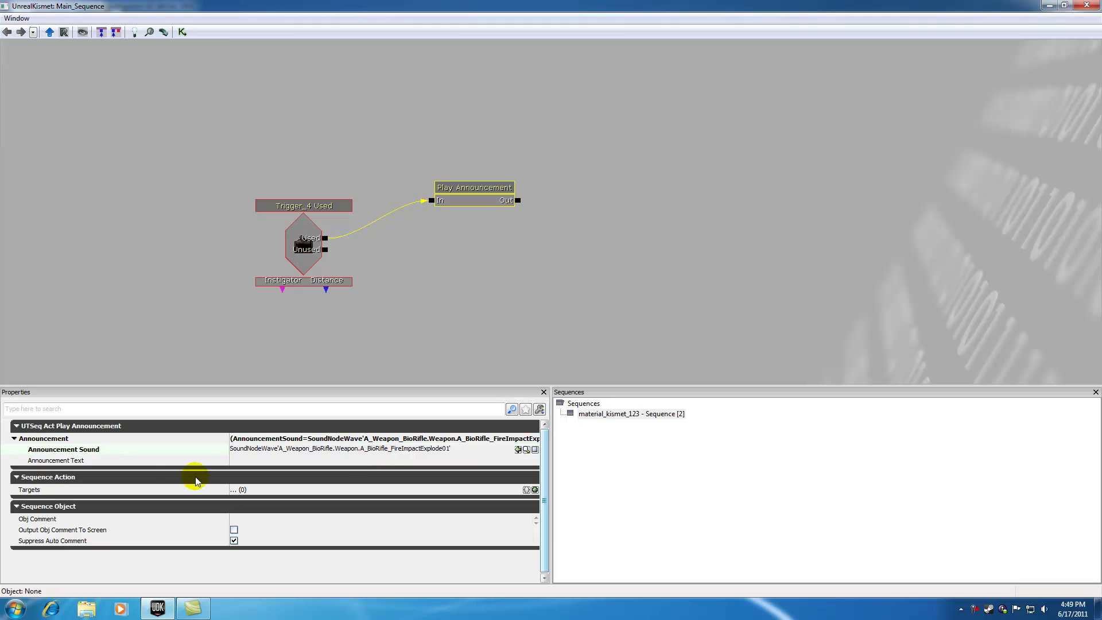
pyautogui.click(245, 461)
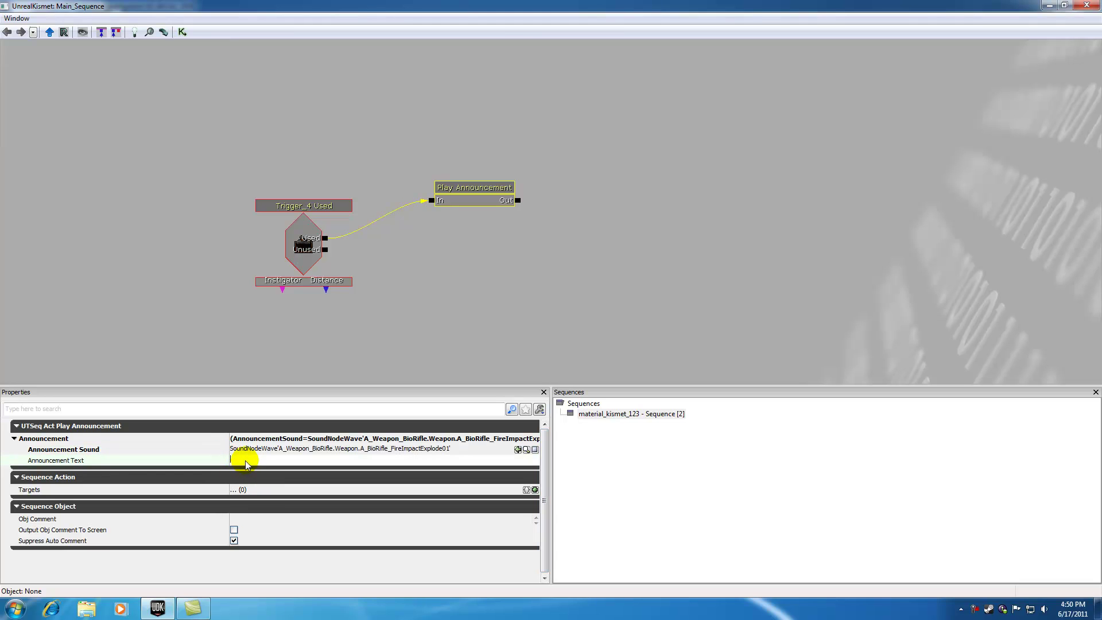
pyautogui.write('Bucky is aw')
pyautogui.write('esome like a jo')
pyautogui.write('orse')
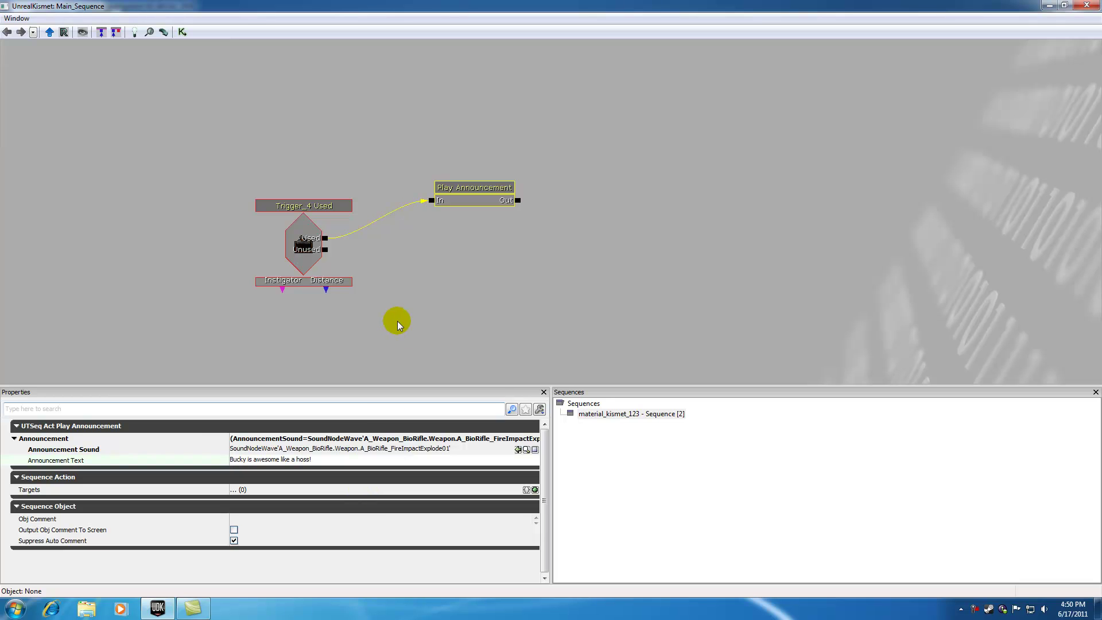
pyautogui.click(398, 321)
# - Review the trigger's Used event and the Play Announcement action's sound and text properties, and clear the selection
pyautogui.click(490, 191)
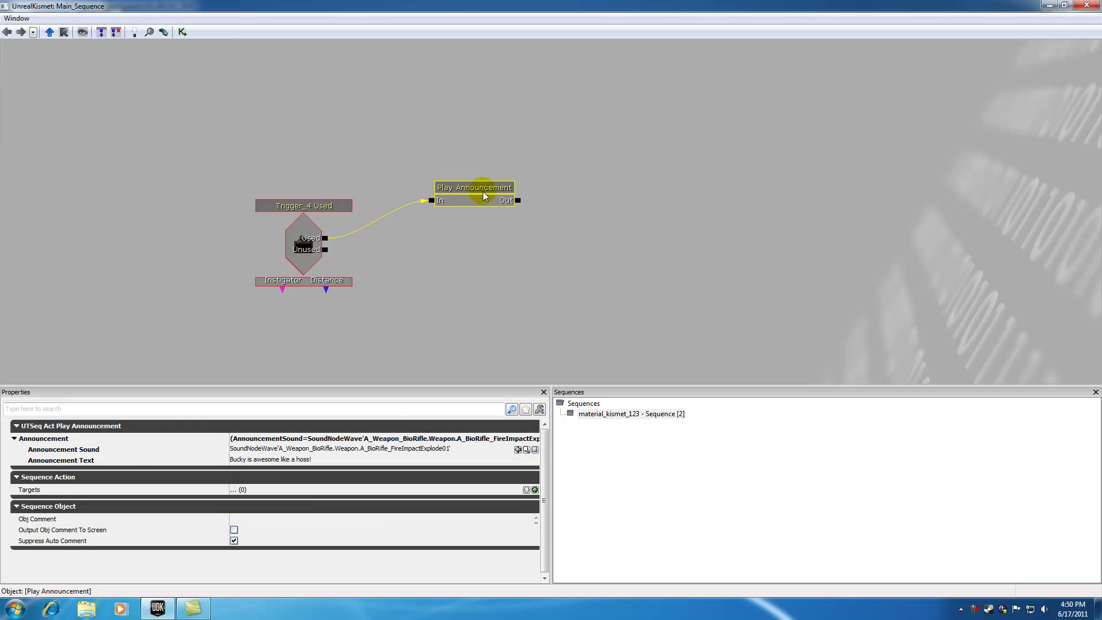
pyautogui.click(330, 209)
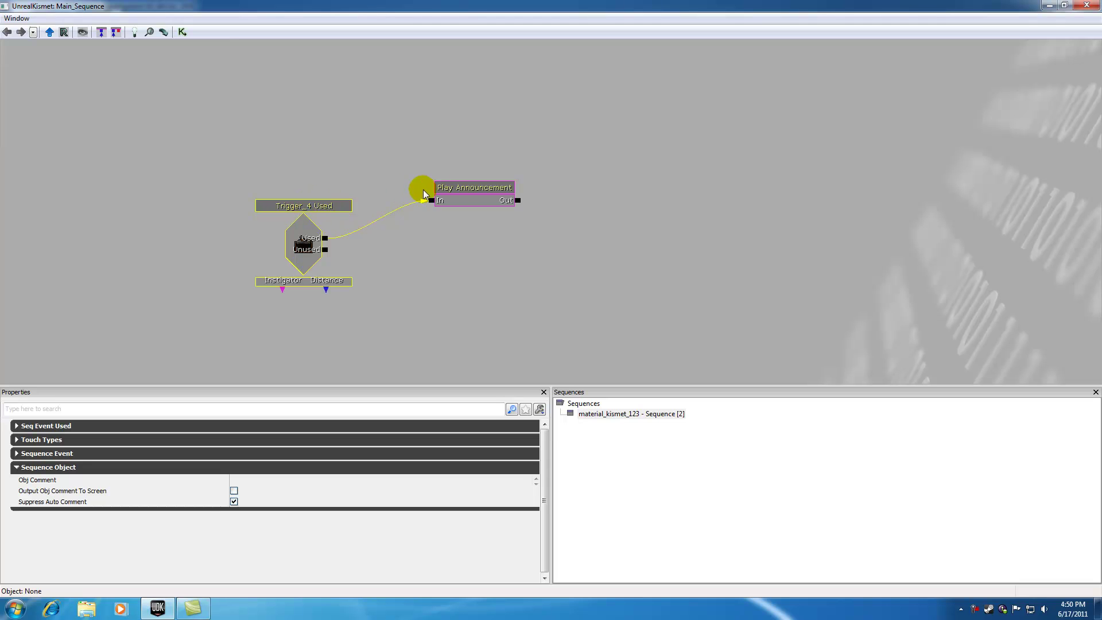
pyautogui.click(461, 190)
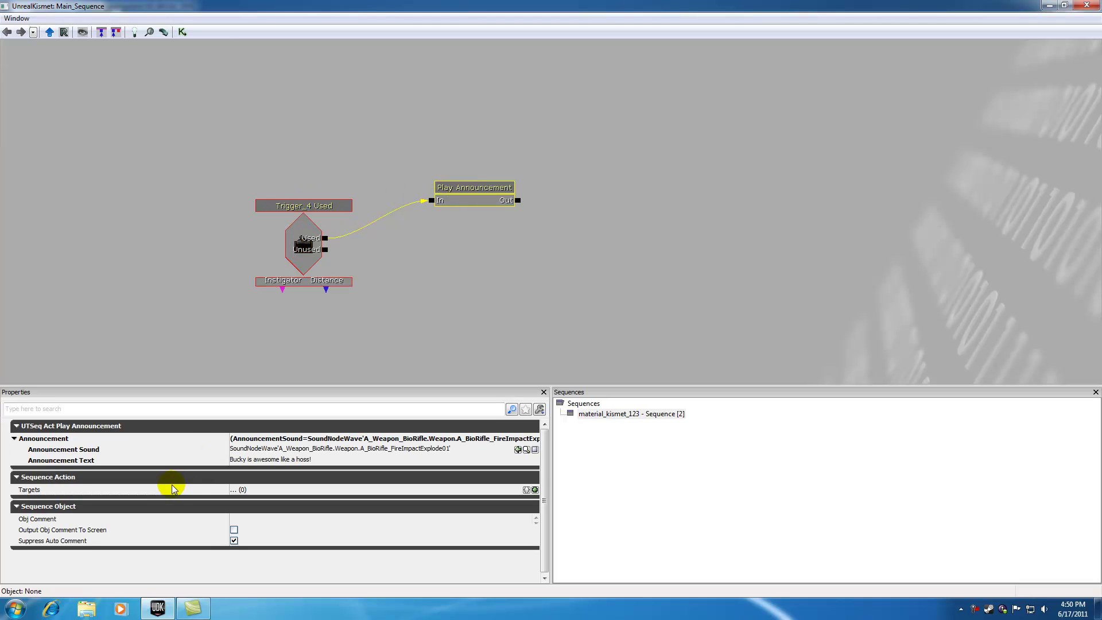
pyautogui.click(361, 450)
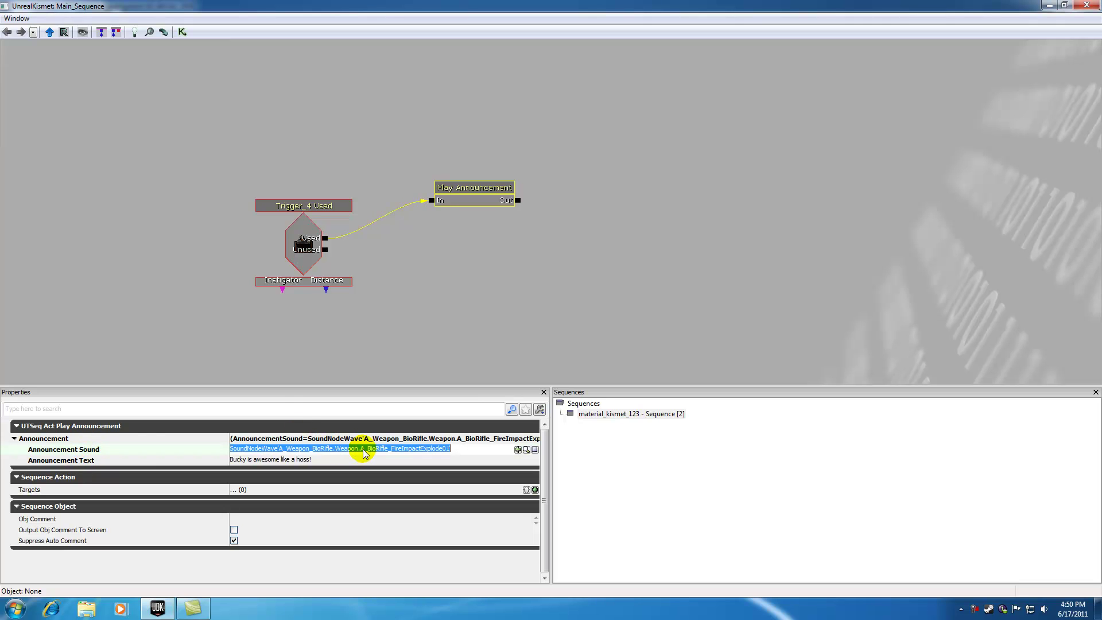
pyautogui.click(270, 462)
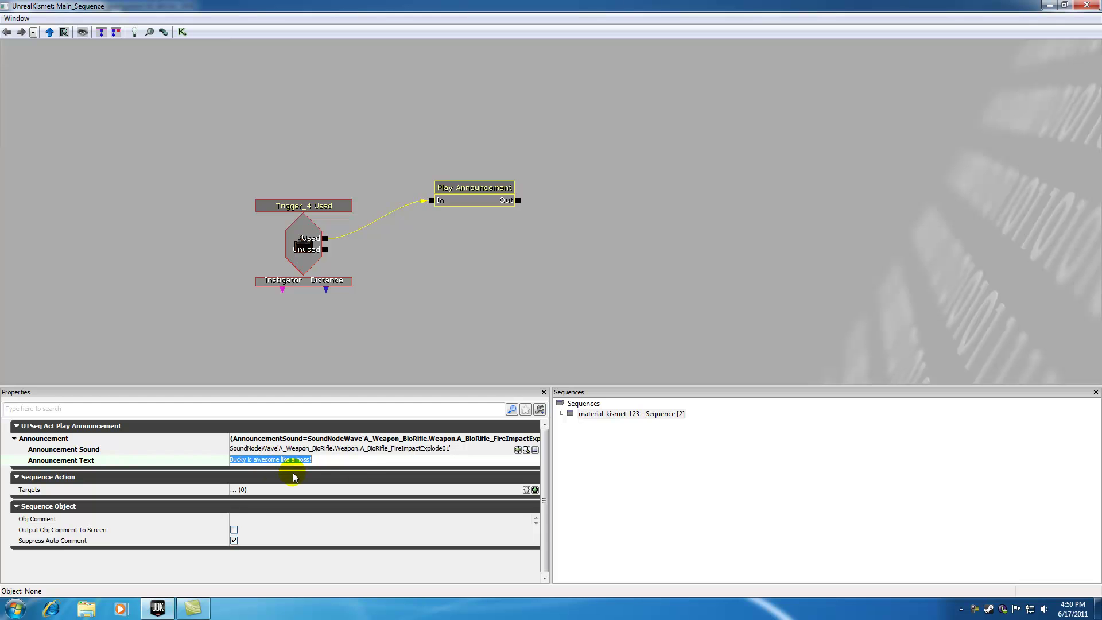
pyautogui.click(418, 330)
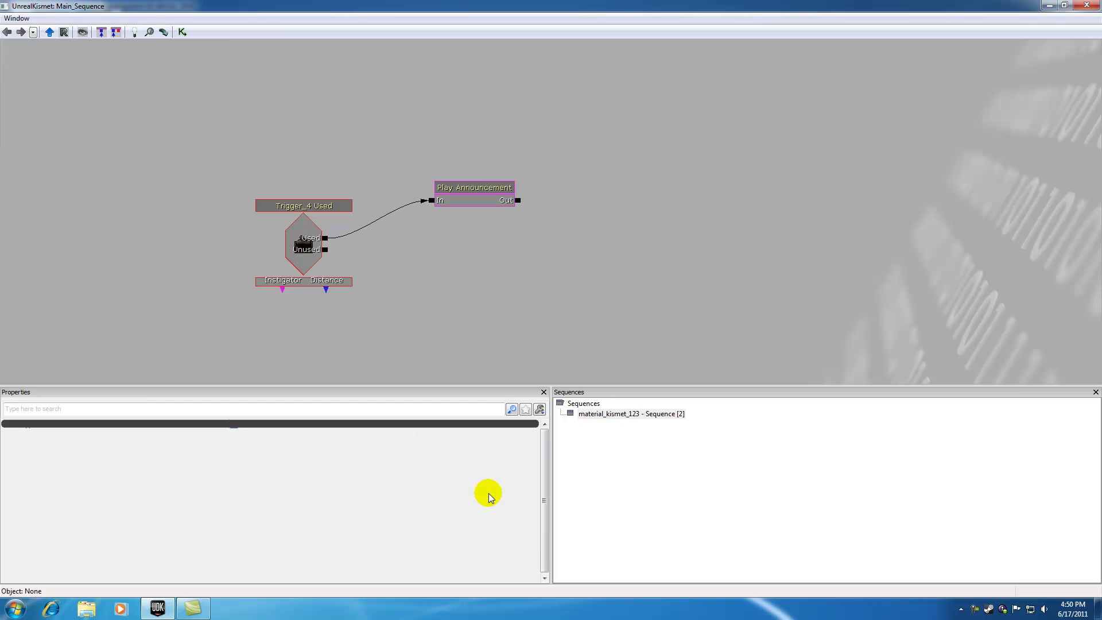
# - Close Kismet and start a play session from the stone floor in front of the wall
pyautogui.click(1088, 6)
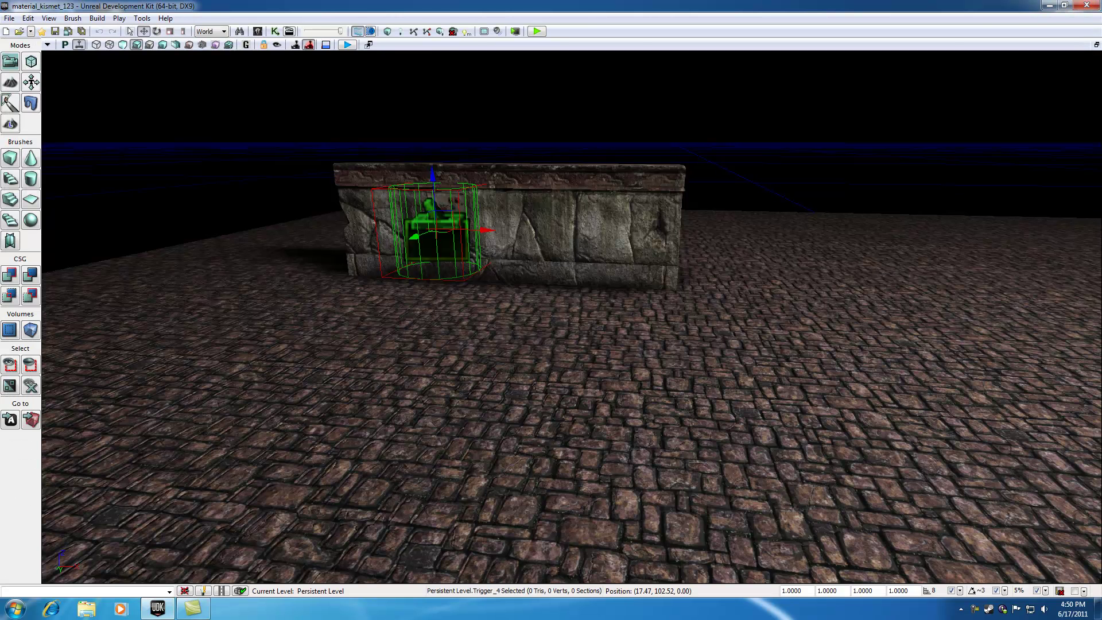
pyautogui.scroll(-3, 263, 382)
pyautogui.rightClick(425, 486)
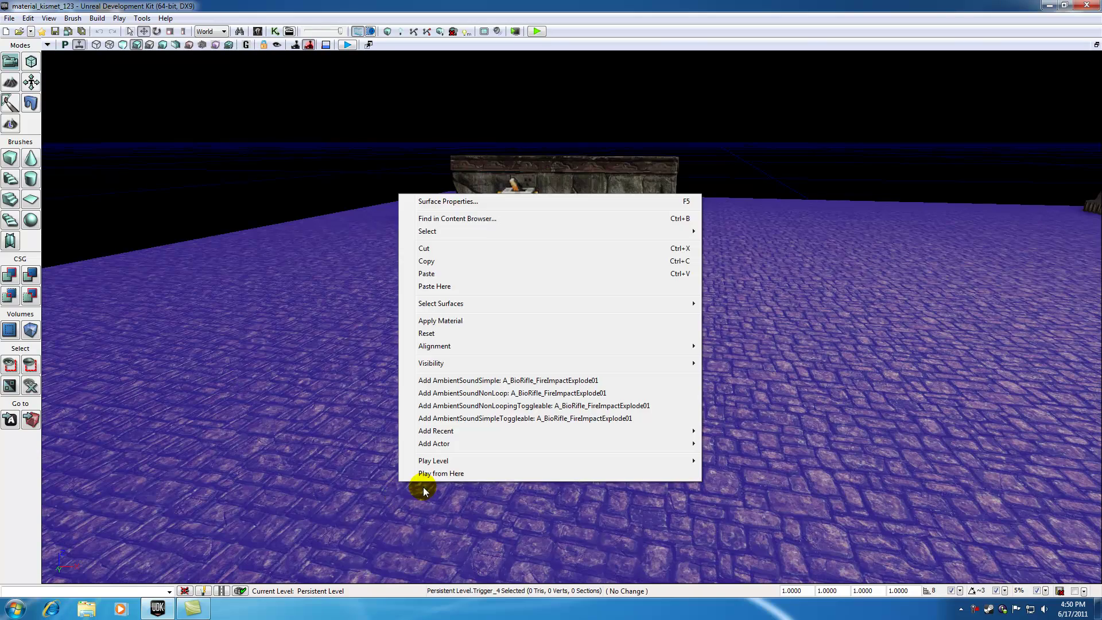
pyautogui.click(428, 476)
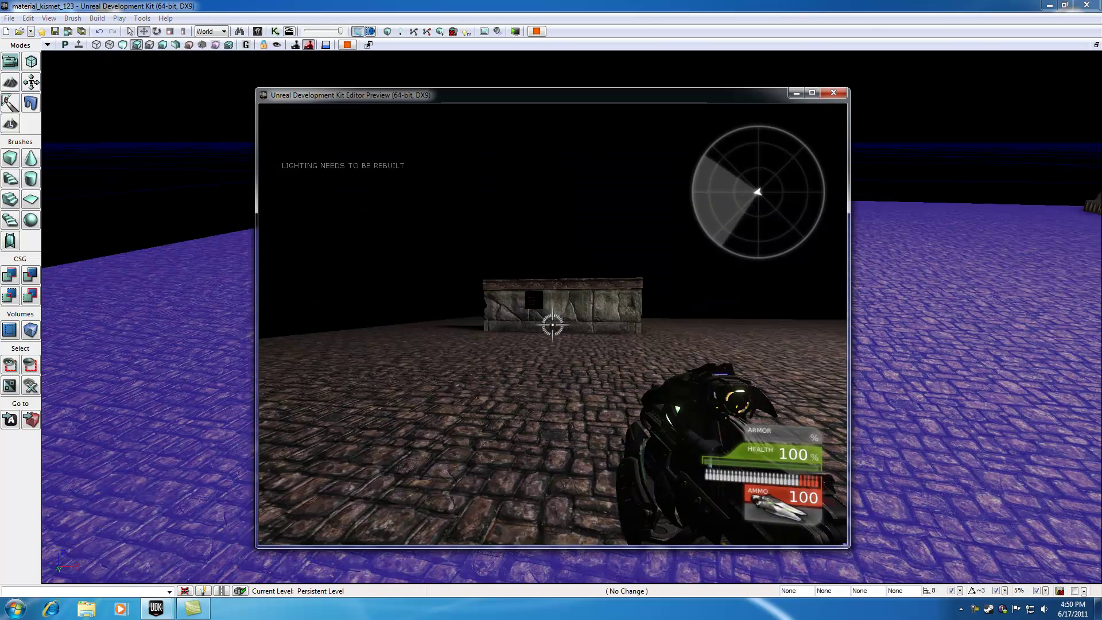
# - Walk the player up to the control panel on the wall until it is within the trigger's reach
pyautogui.press('w')
pyautogui.press('w')
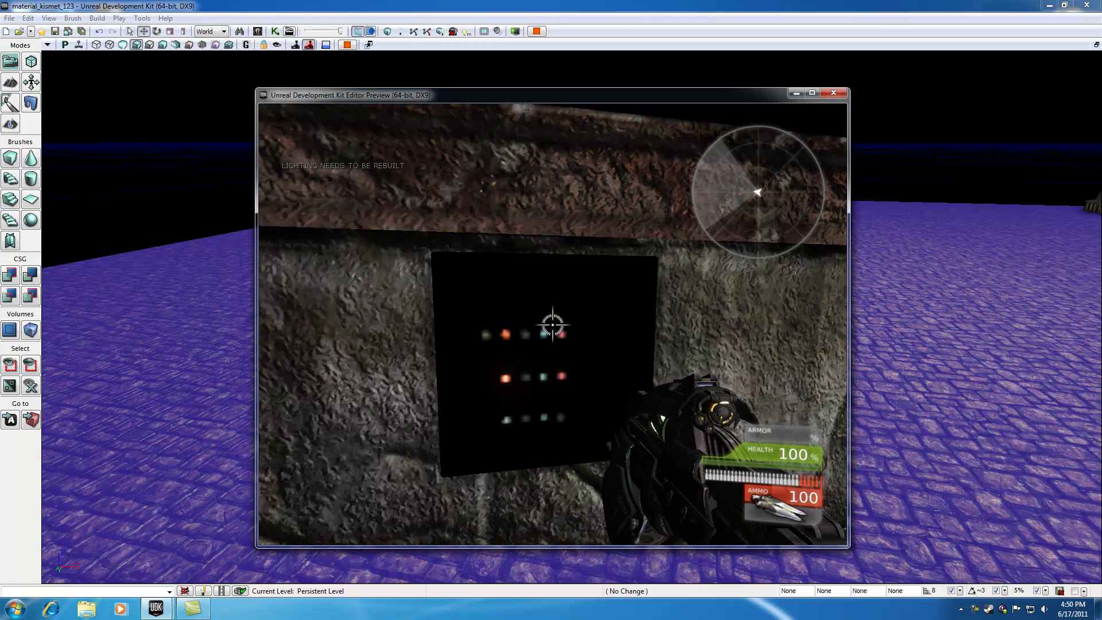
pyautogui.press('w')
pyautogui.press('s')
pyautogui.press('w')
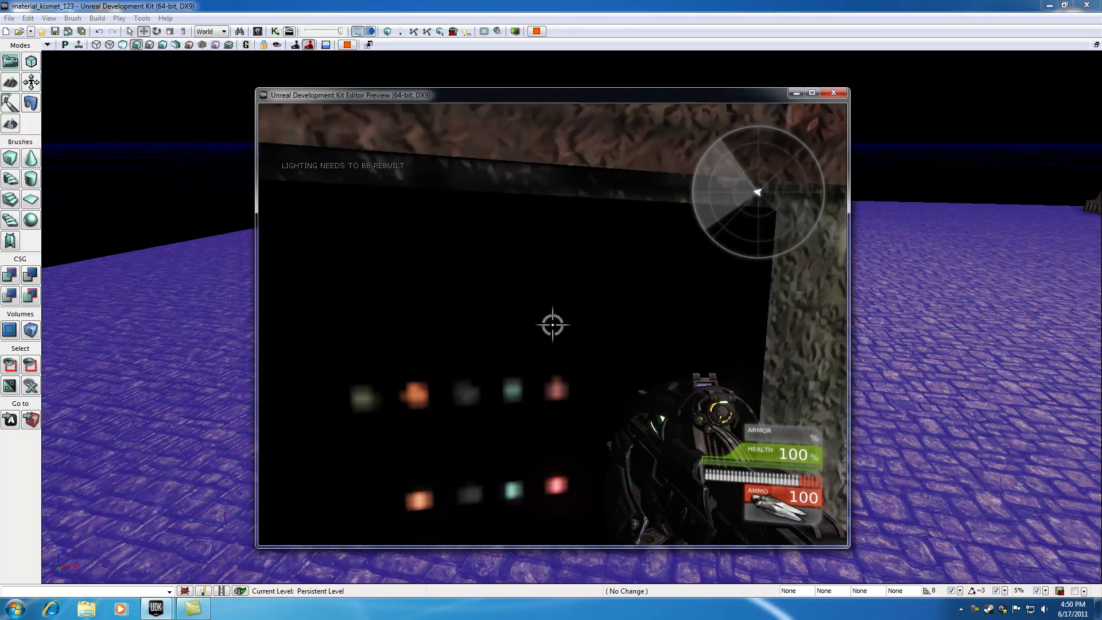
pyautogui.press('s')
pyautogui.press('w')
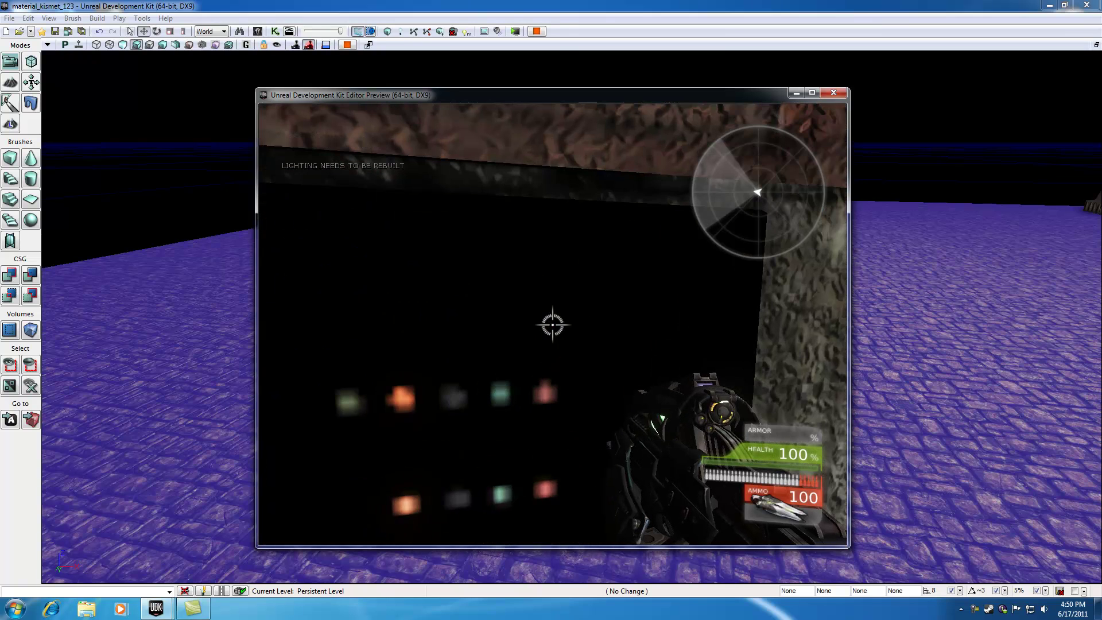
pyautogui.press('s')
pyautogui.press('w')
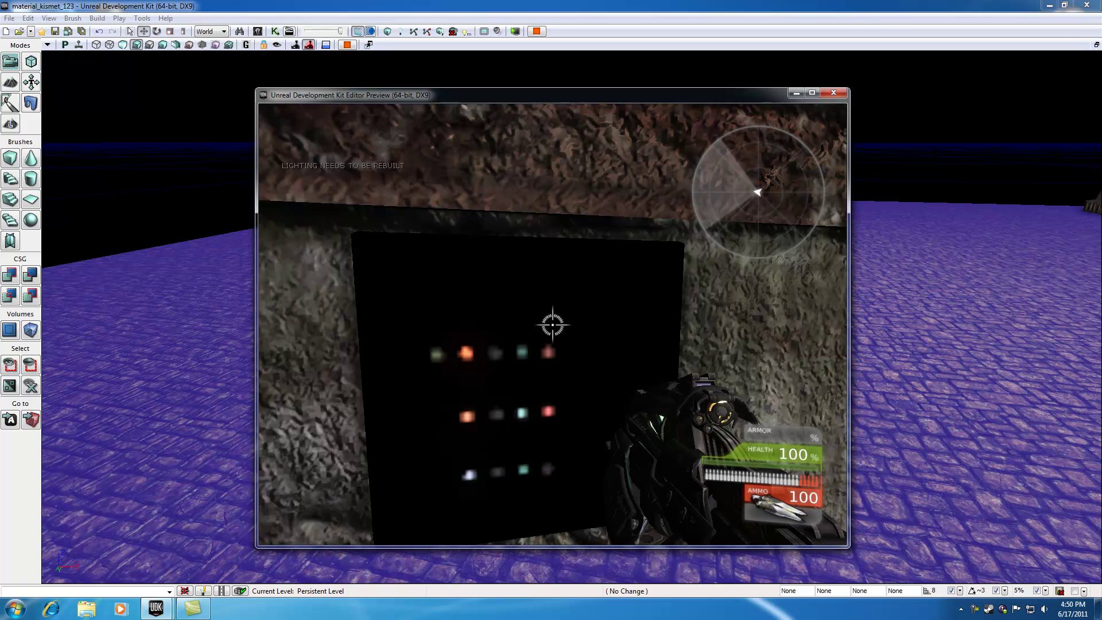
# - Use the control panel several times to test its announcement, and end the play session
pyautogui.press('e')
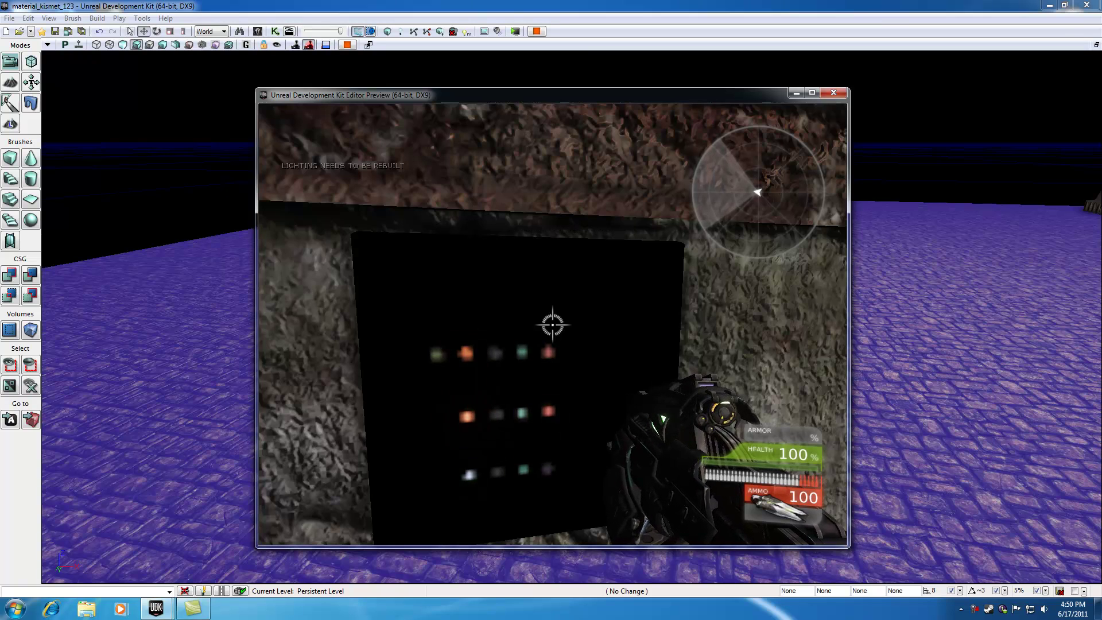
pyautogui.press('e')
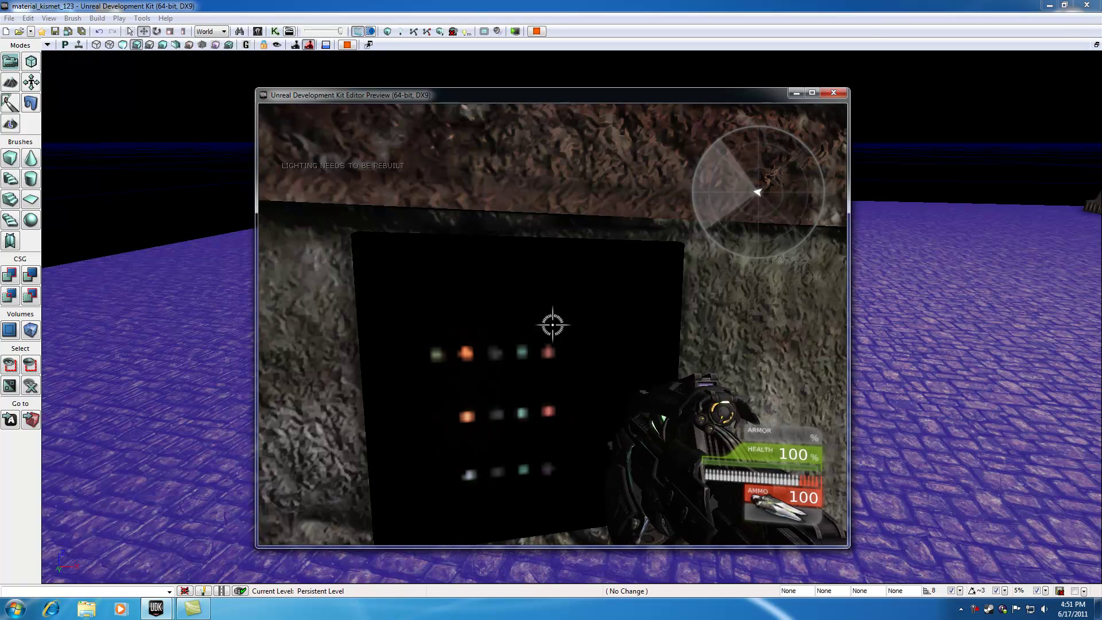
pyautogui.press('e')
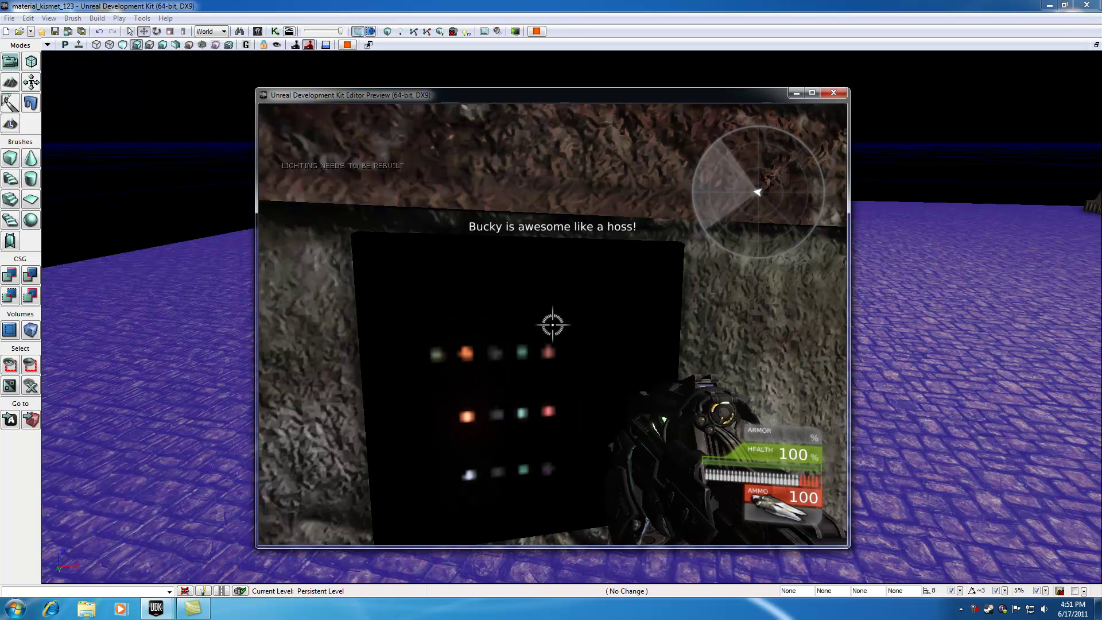
pyautogui.press('e')
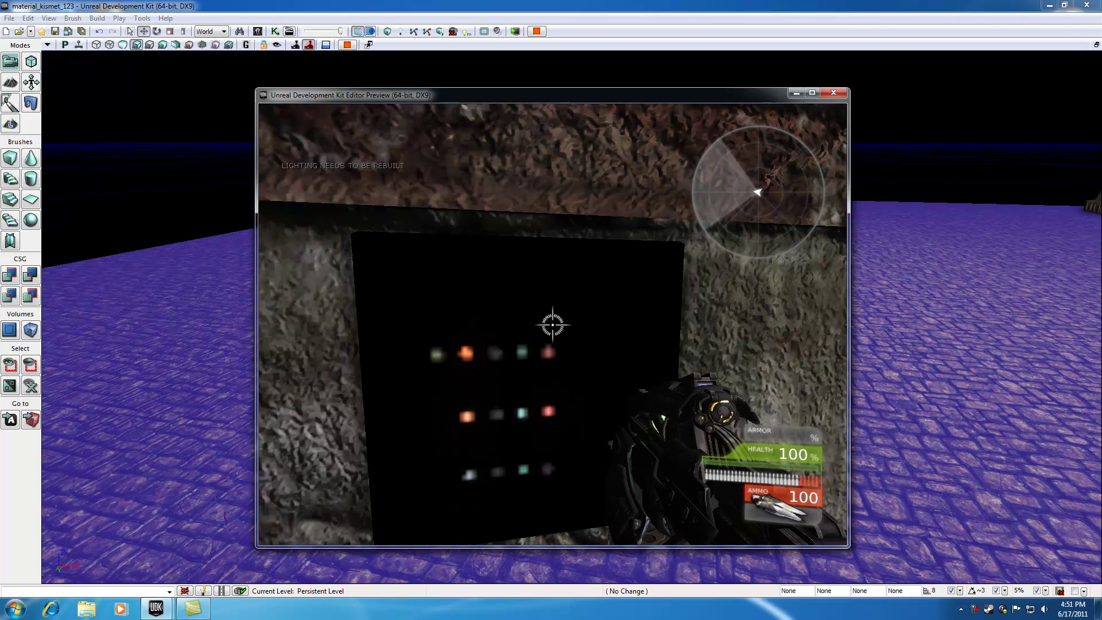
pyautogui.press('Escape')
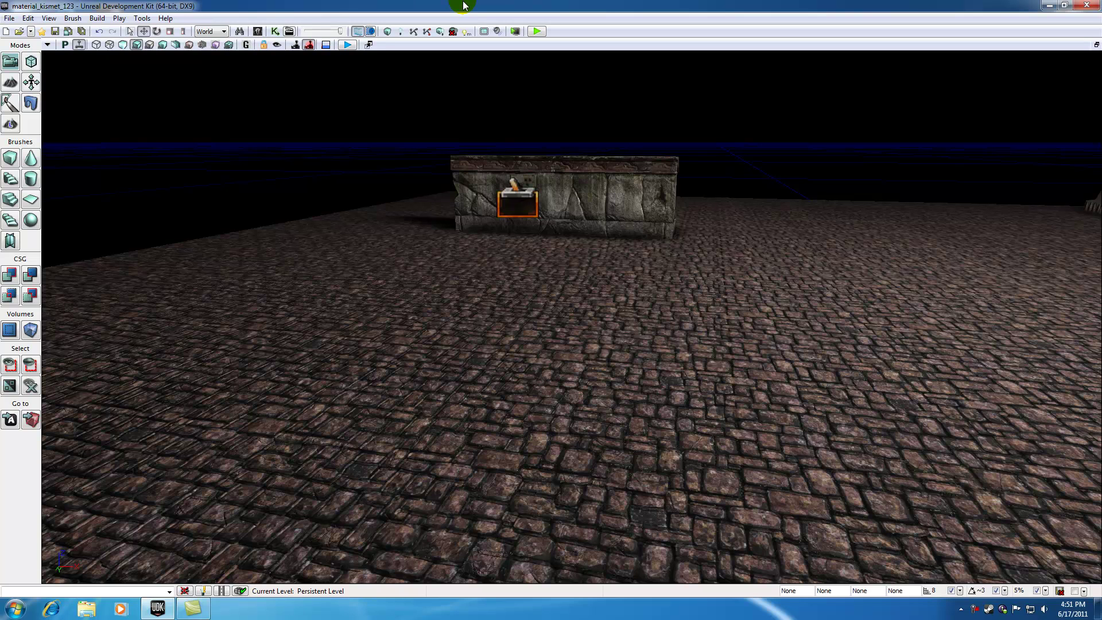
pyautogui.rightClick(976, 608)
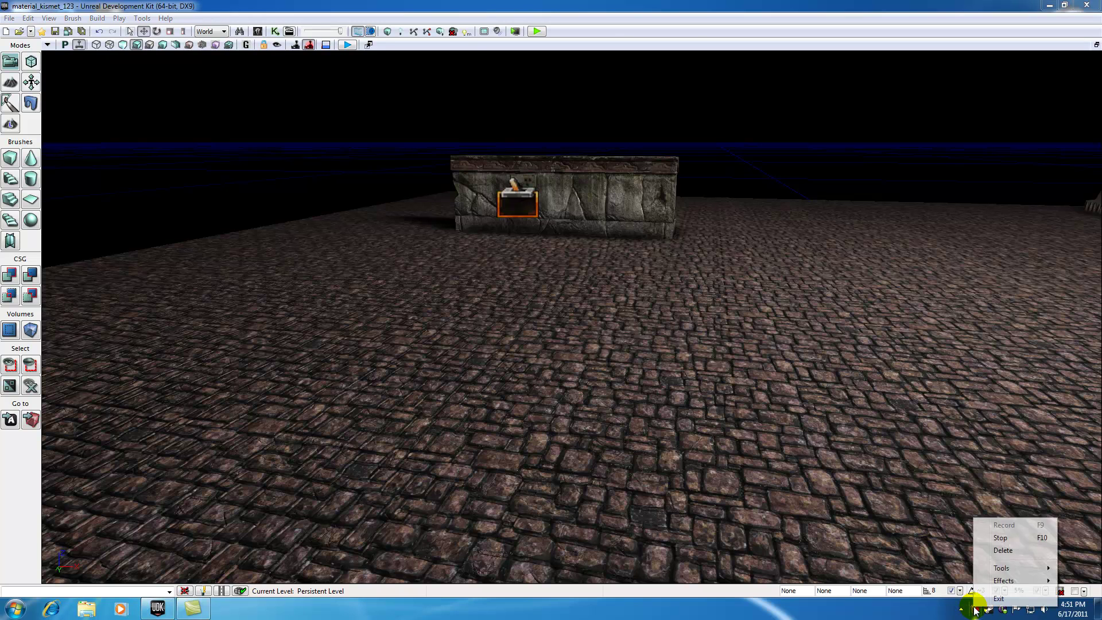